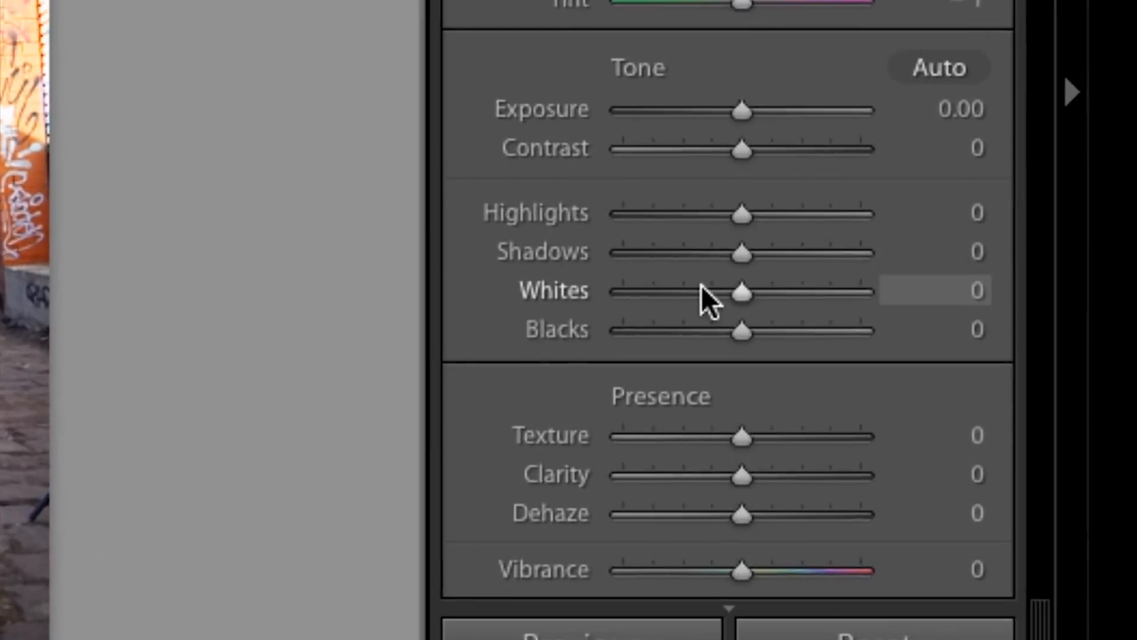
- Enable profile corrections and chromatic aberration removal for the photo's lens
scroll(878, 344, down, 10)
scroll(691, 283, down, 5)
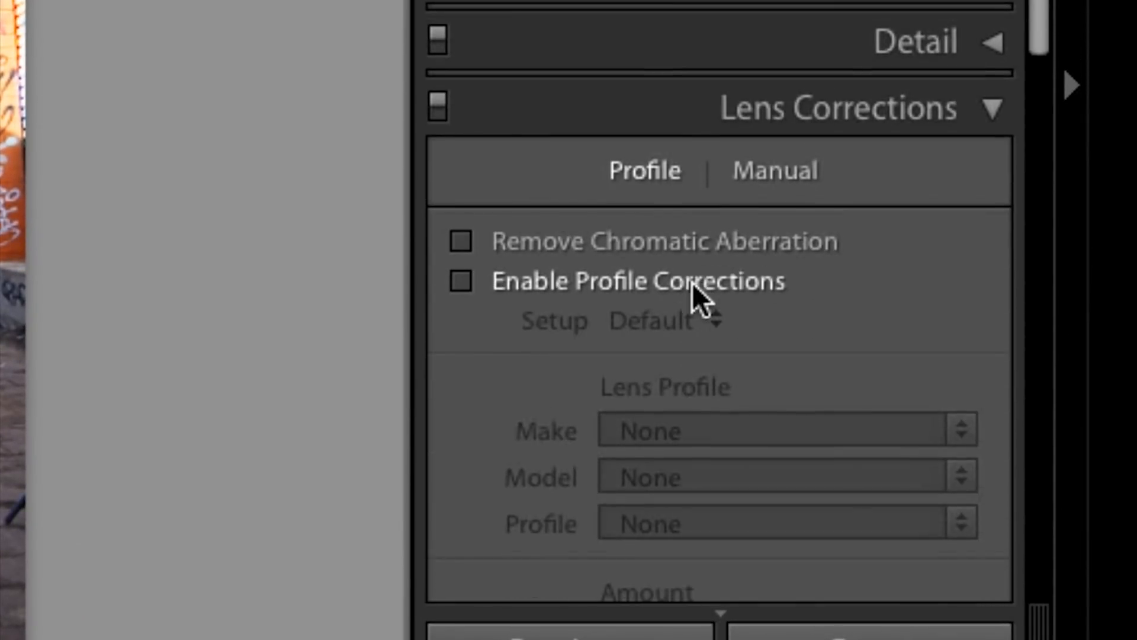
click(460, 280)
click(461, 241)
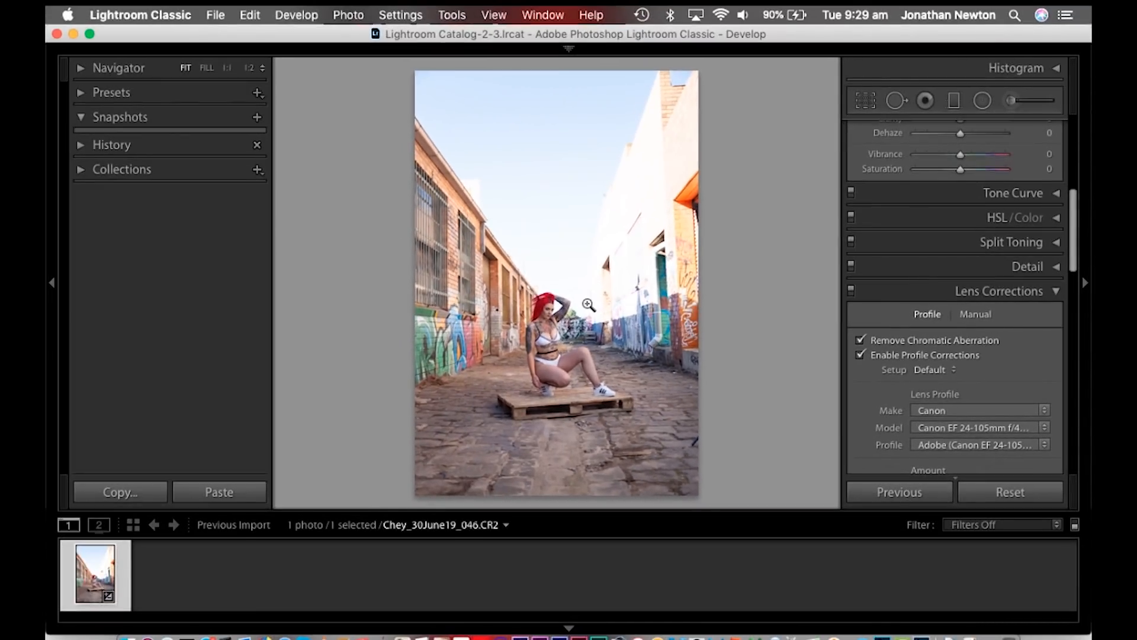
- Lower the photo's highlights to −100 and raise its shadows to +100
scroll(954, 235, up, 10)
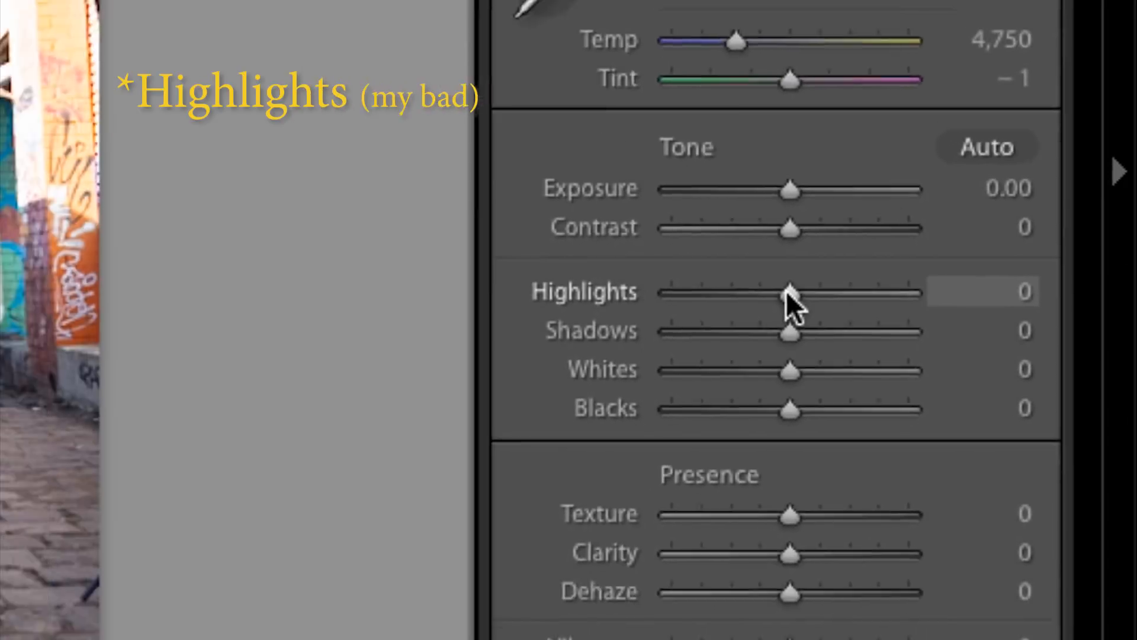
drag(705, 273, 458, 255)
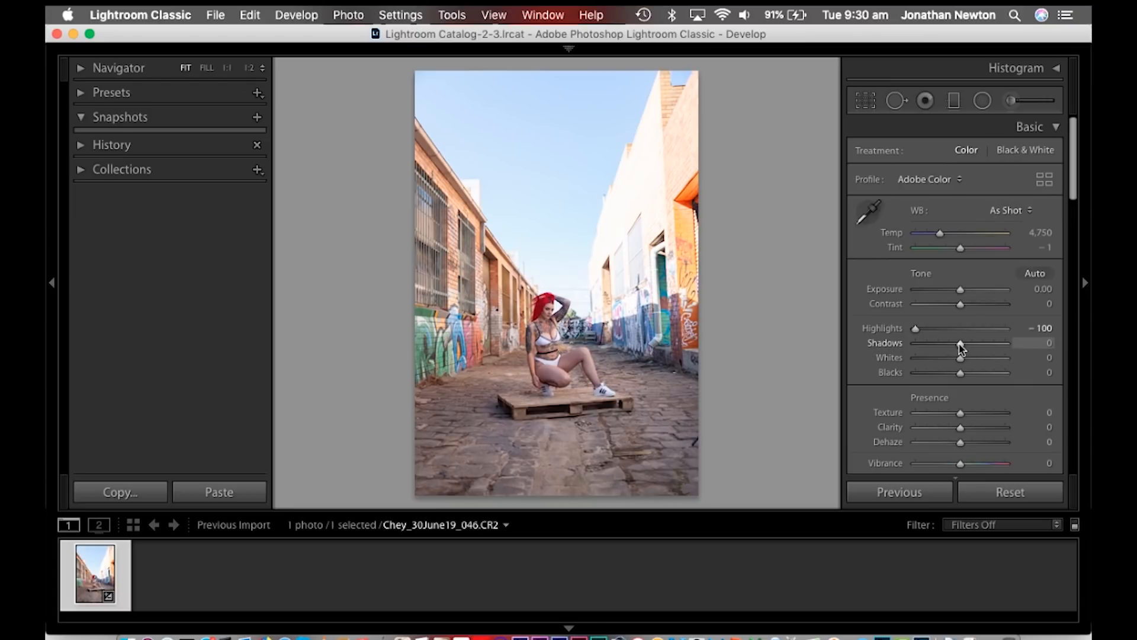
drag(960, 347, 1046, 346)
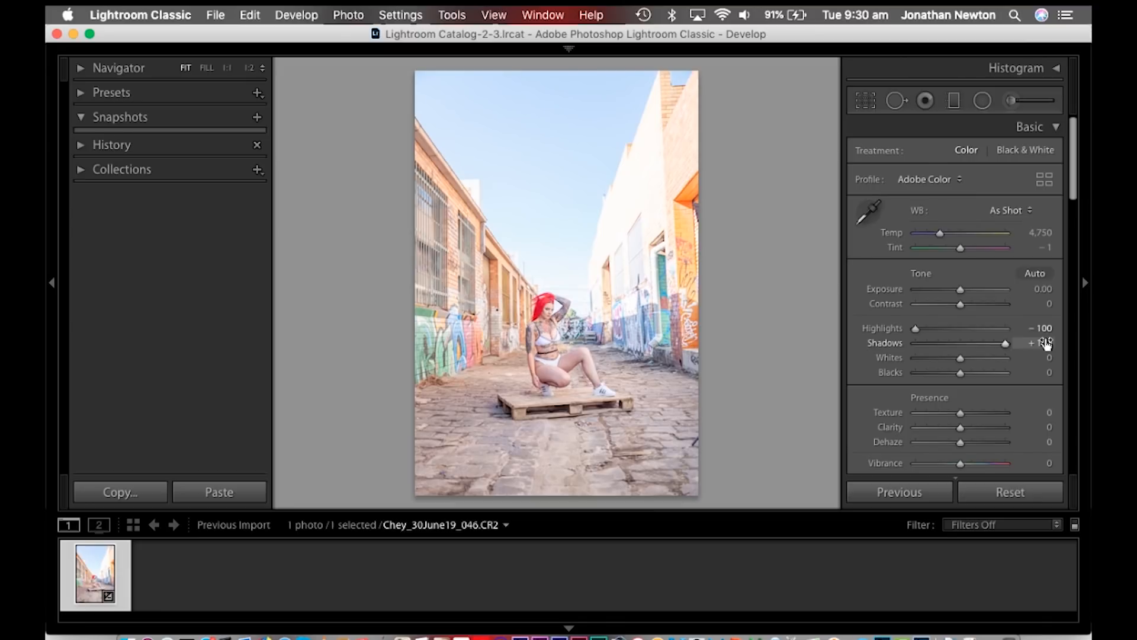
- Reduce the photo's overall exposure to −1.20
click(1040, 290)
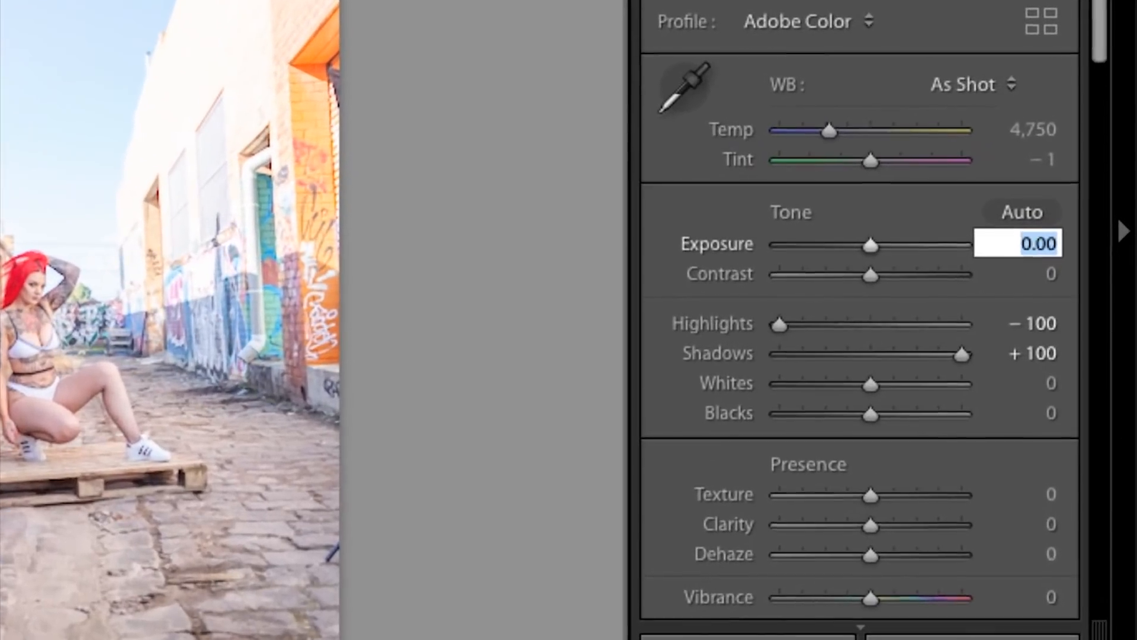
key(Down)
key(Down)
key(Down)
key(Down)
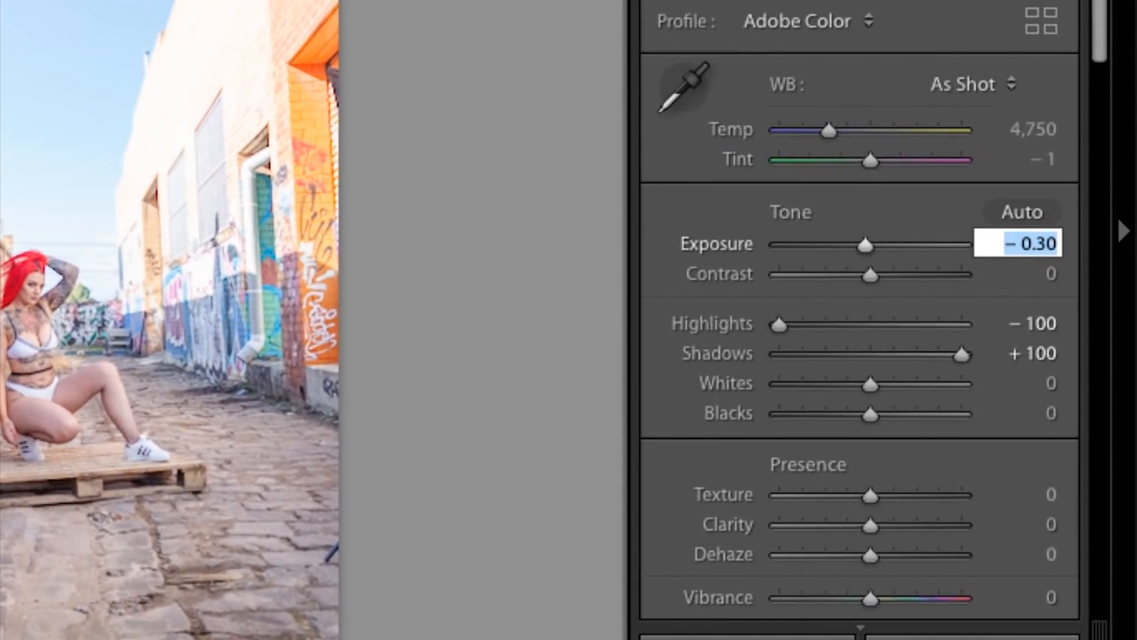
key(Down)
key(Down)
key(Down)
key(Down)
key(Down)
key(Down)
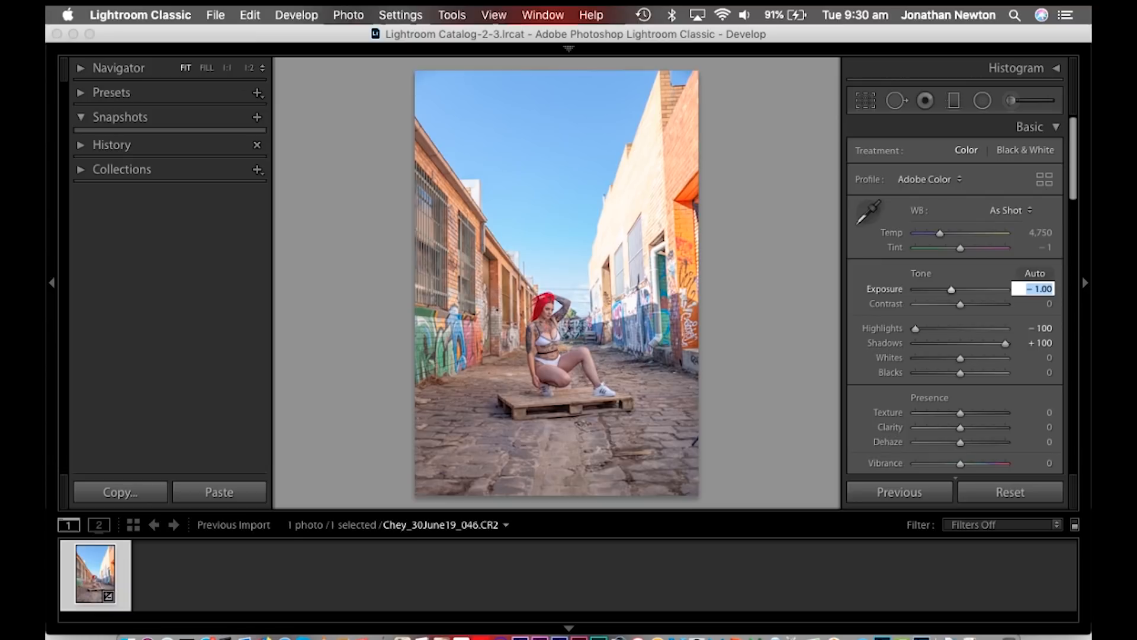
key(Down)
key(Down)
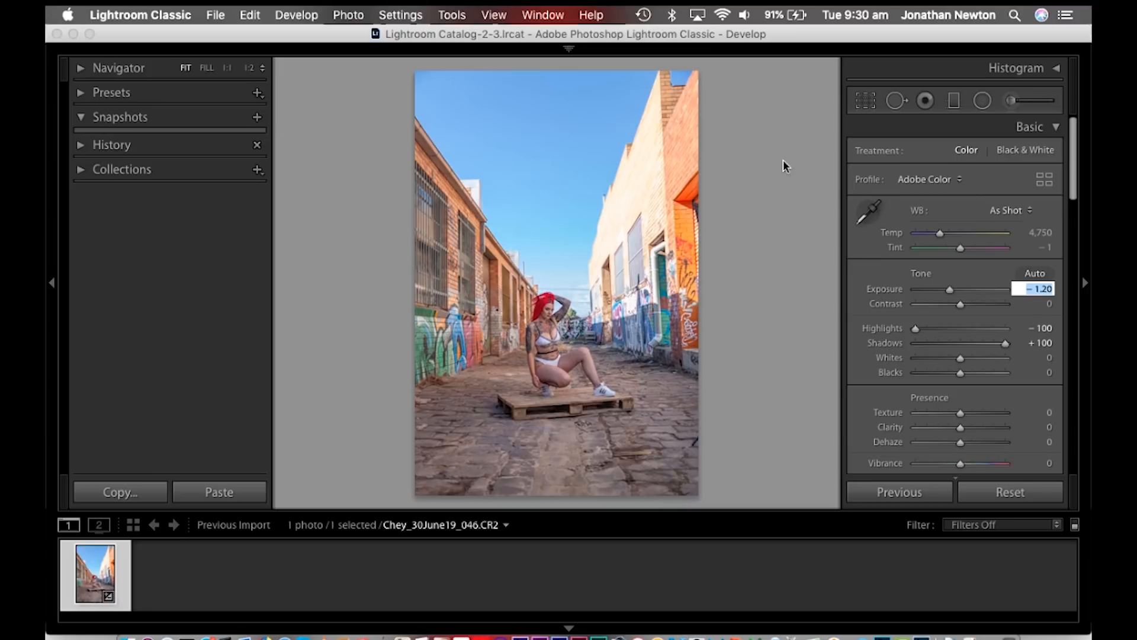
- Examine the detail of the sunlit right-hand building at 1:1 and compare the edited photo with its original version
click(633, 225)
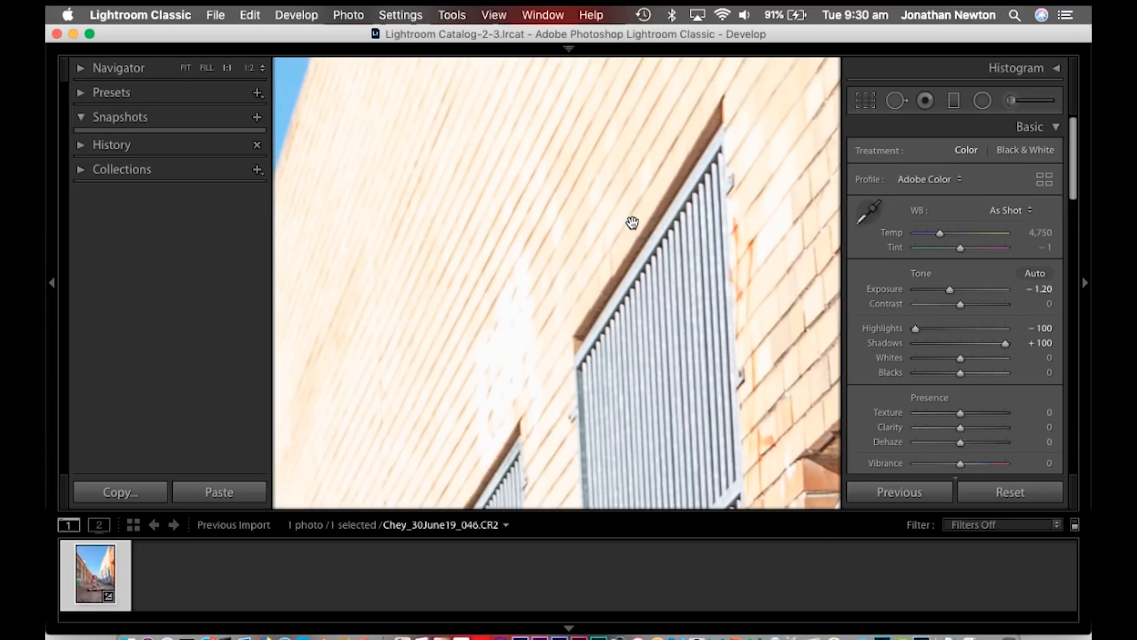
drag(415, 319, 612, 151)
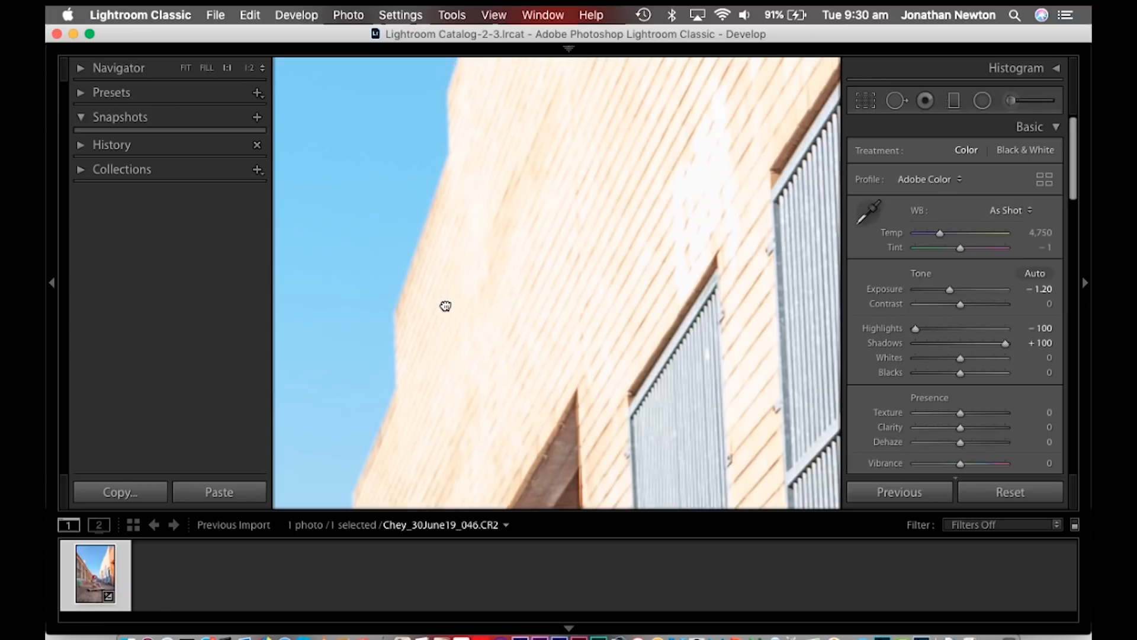
drag(444, 305, 606, 282)
drag(659, 337, 573, 198)
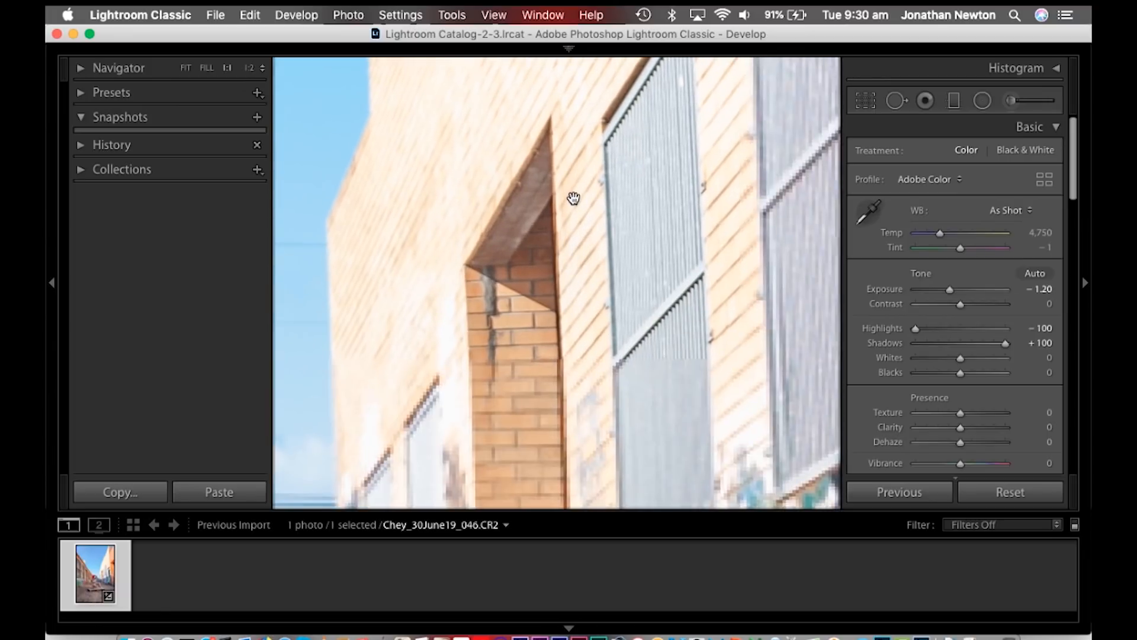
click(632, 312)
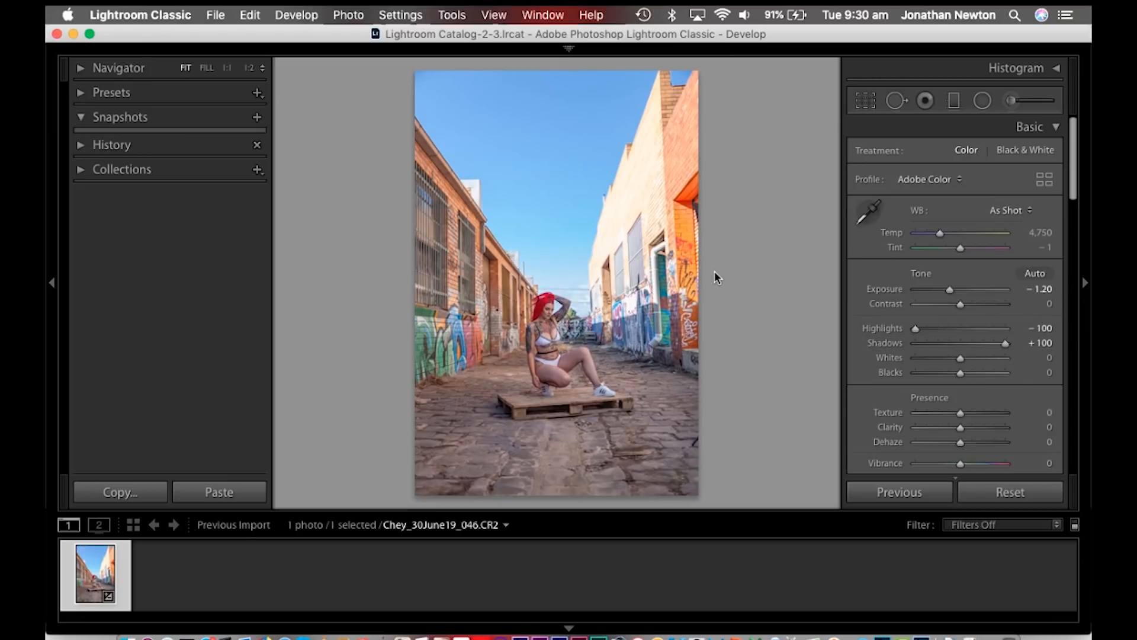
key(backslash)
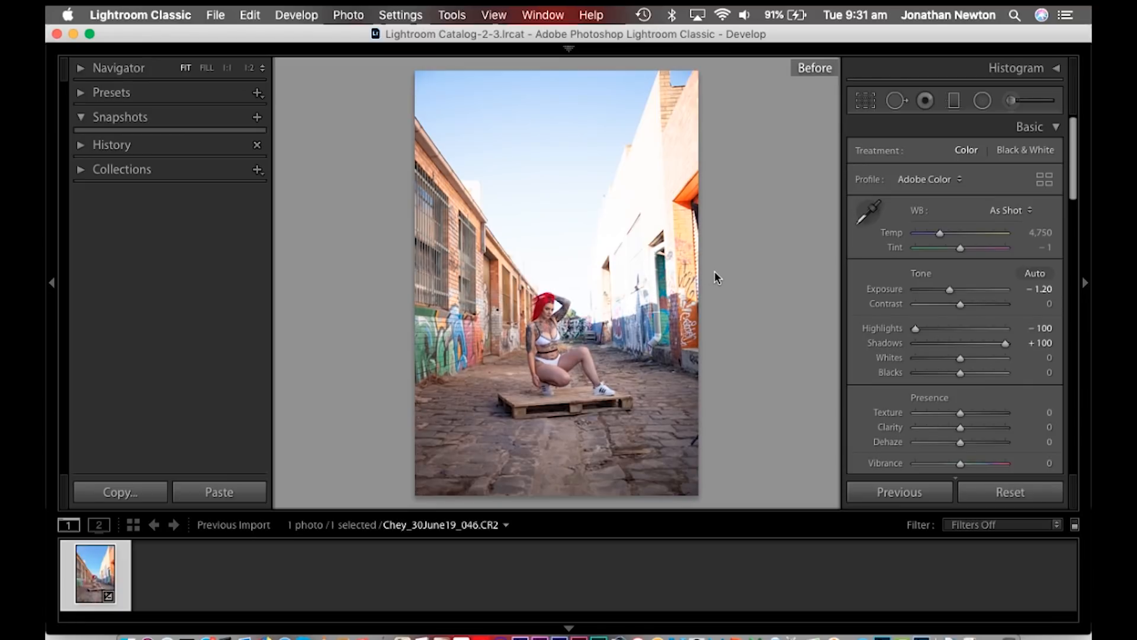
key(backslash)
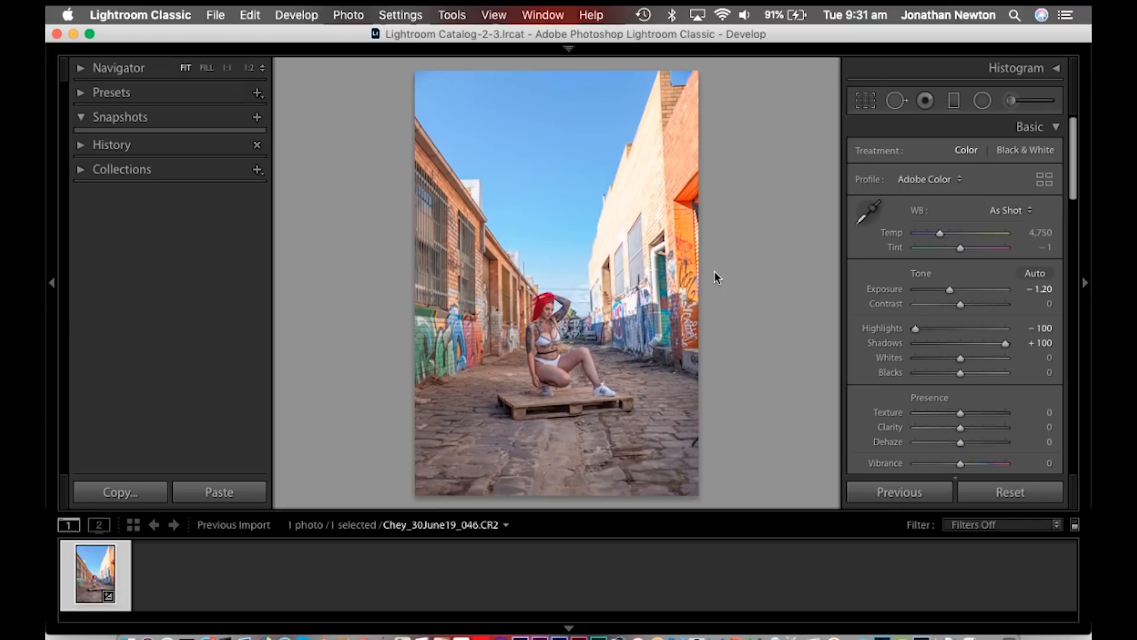
key(backslash)
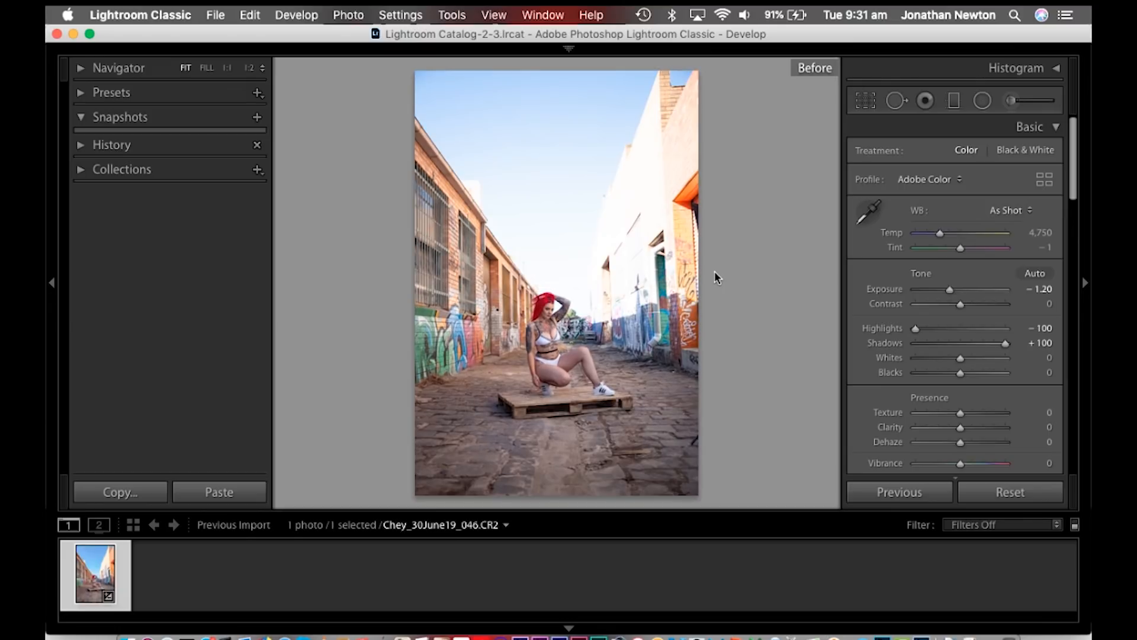
key(backslash)
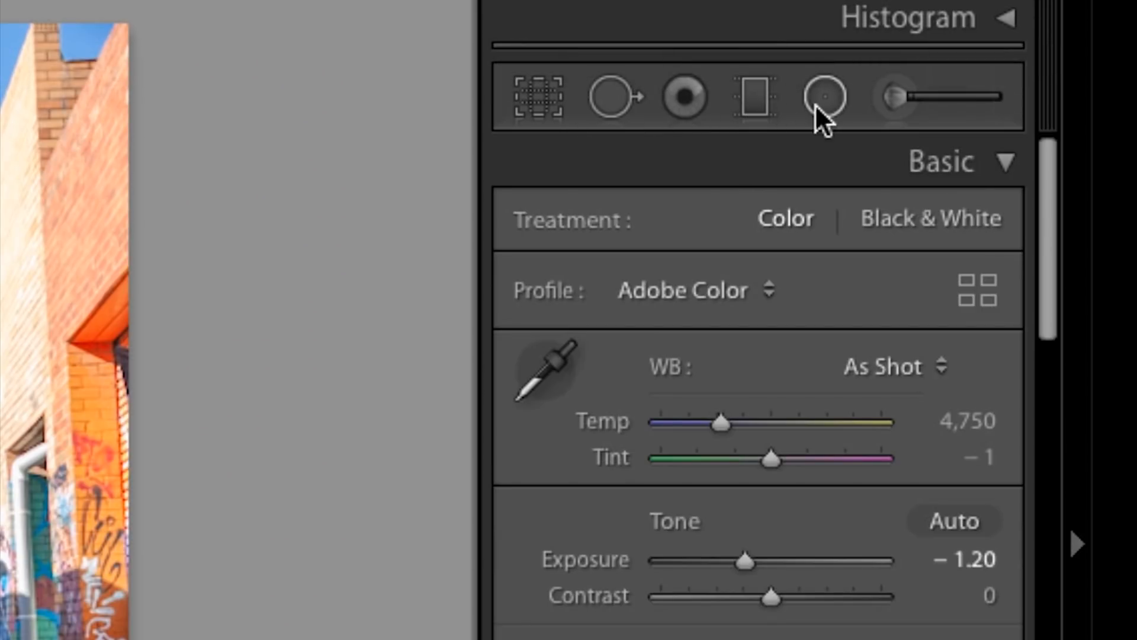
- Paint over the sunlit wall of the right-hand building with the Adjustment Brush at −0.50 exposure and compare with the original
click(897, 98)
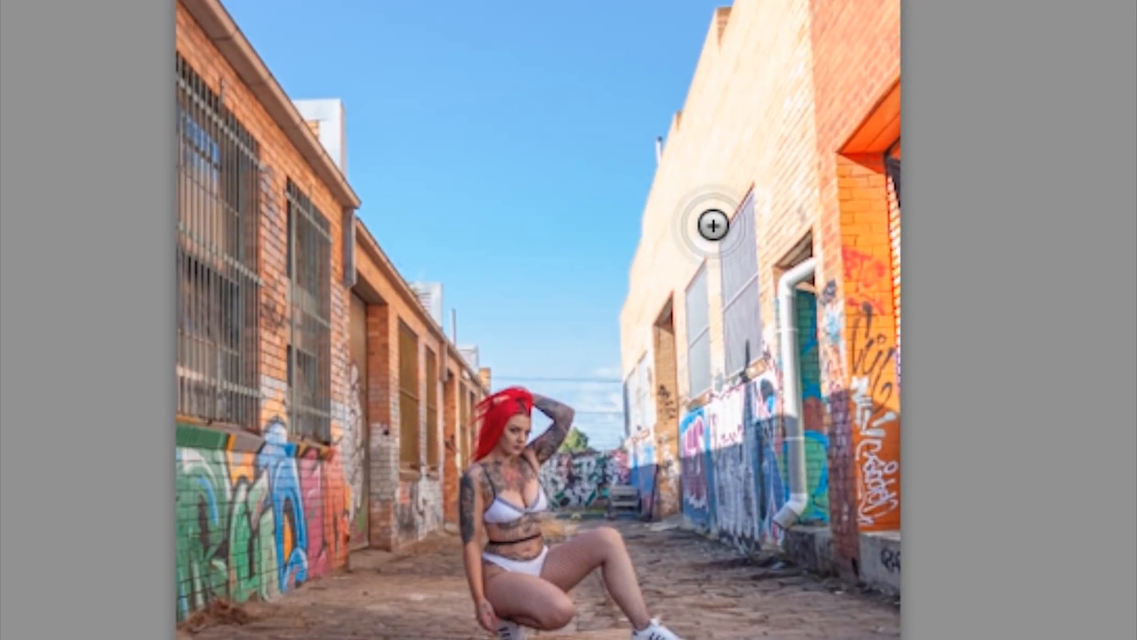
scroll(713, 225, up, 5)
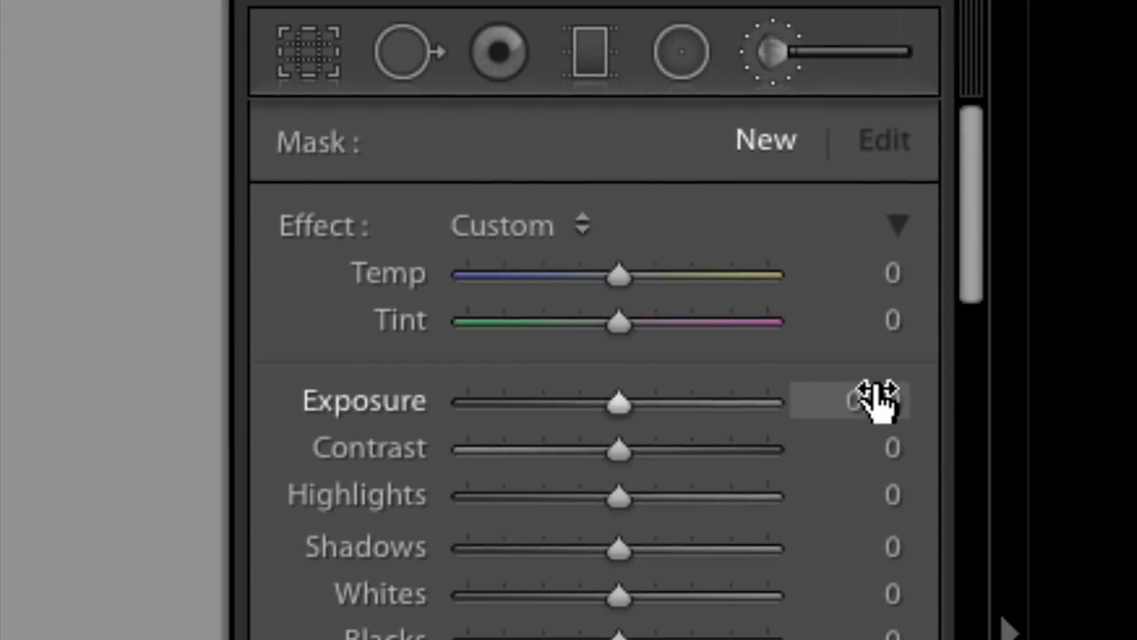
click(872, 398)
text(-0.2)
key(Return)
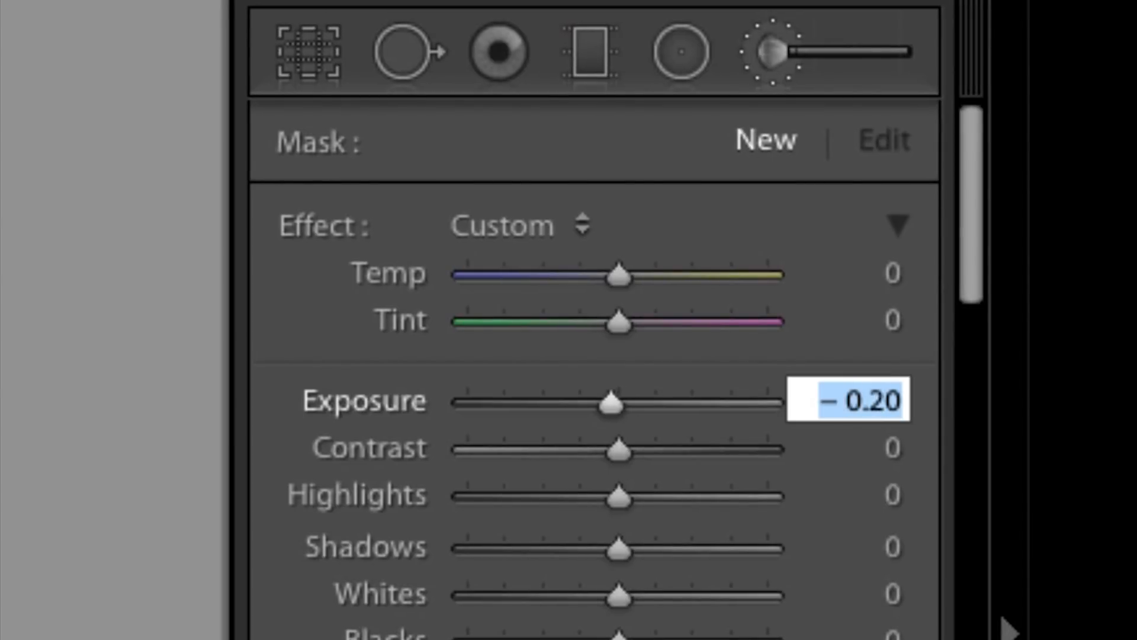
key(Down)
key(Down)
key(Down)
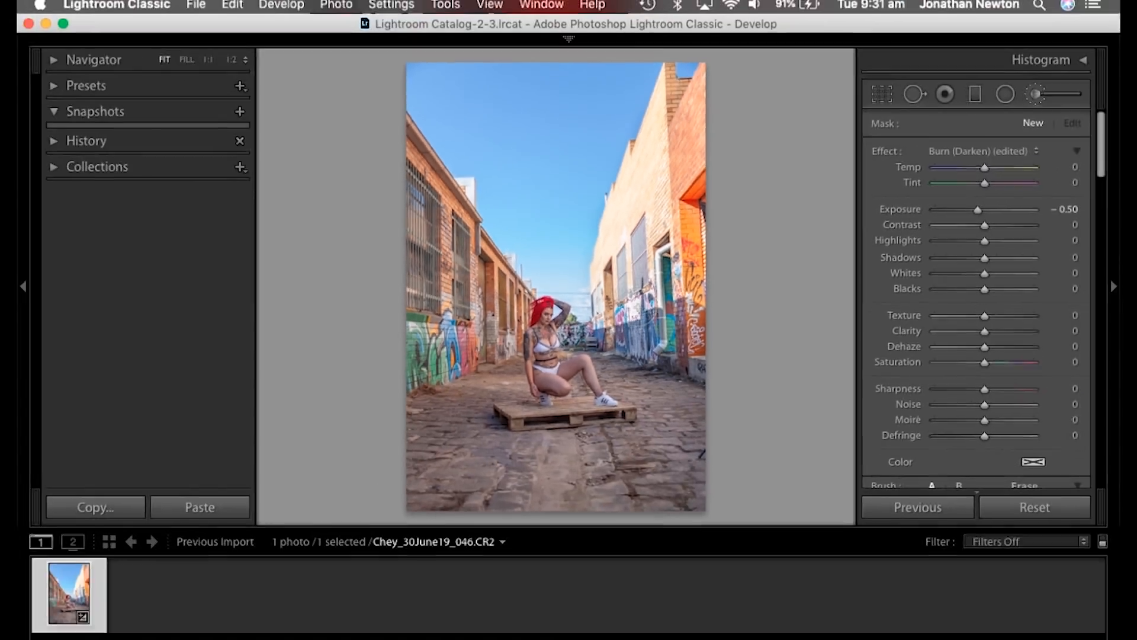
key(backslash)
key(backslash)
key(backslash)
key(backslash)
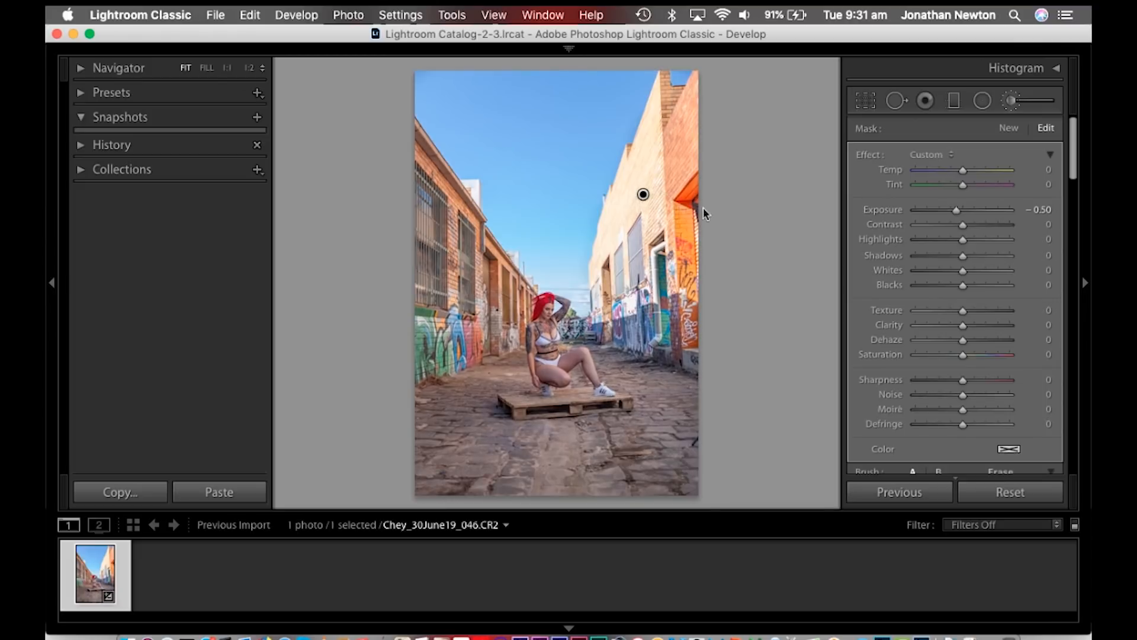
- Keep the wall brush mask's exposure at −0.50 and move its pin slightly downward on the wall
click(1043, 207)
key(Down)
key(Down)
key(Down)
key(Down)
key(Down)
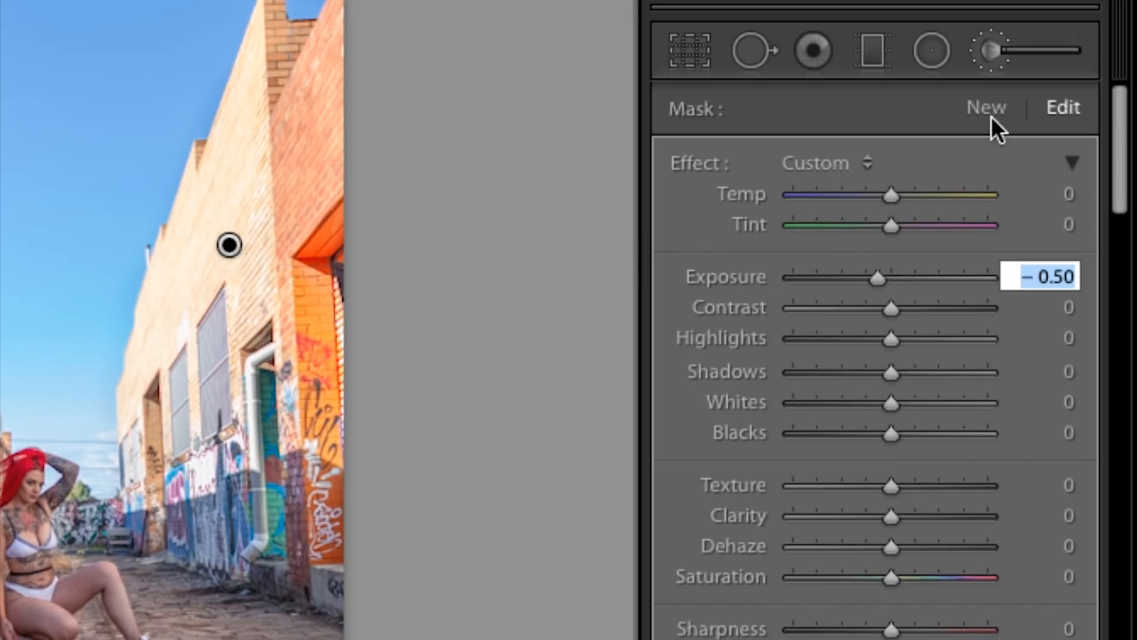
mouse_move(233, 247)
mouse_down()
mouse_move(263, 249)
mouse_move(227, 245)
mouse_move(226, 255)
mouse_up()
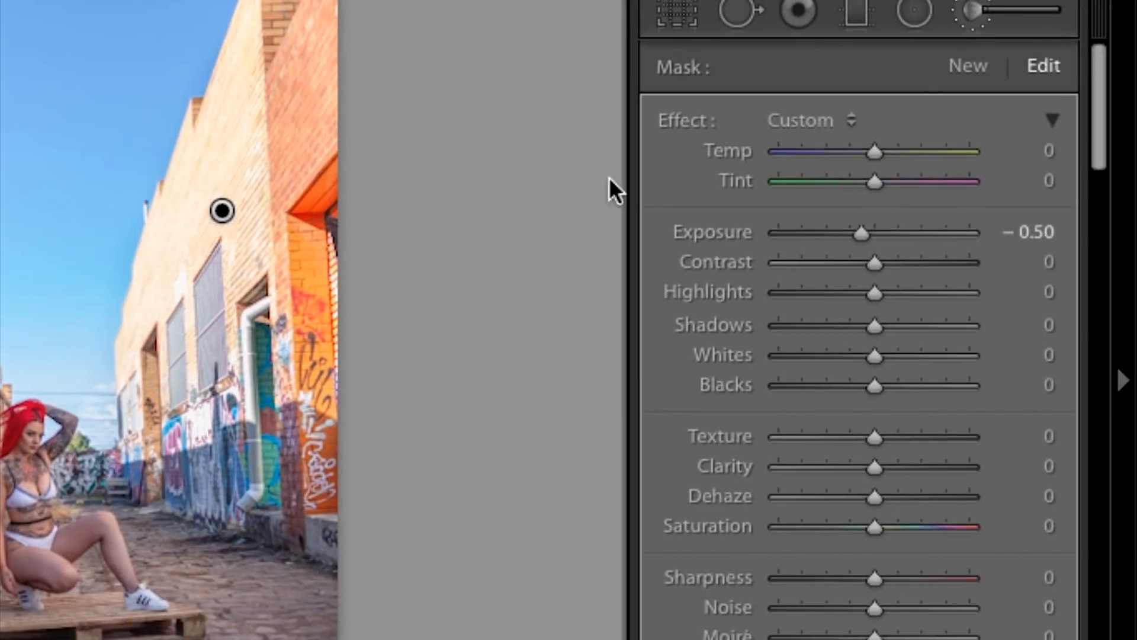
- Paint a second brush mask over the sunlit right-hand wall, with all effects reset and exposure set to −0.30
click(967, 65)
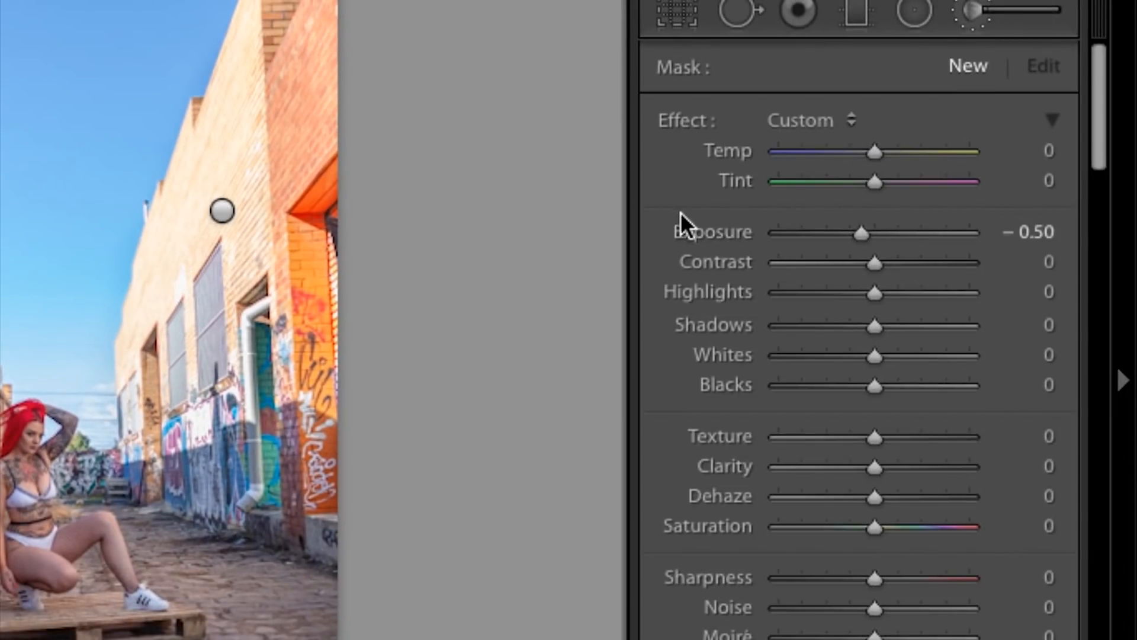
double_click(677, 117)
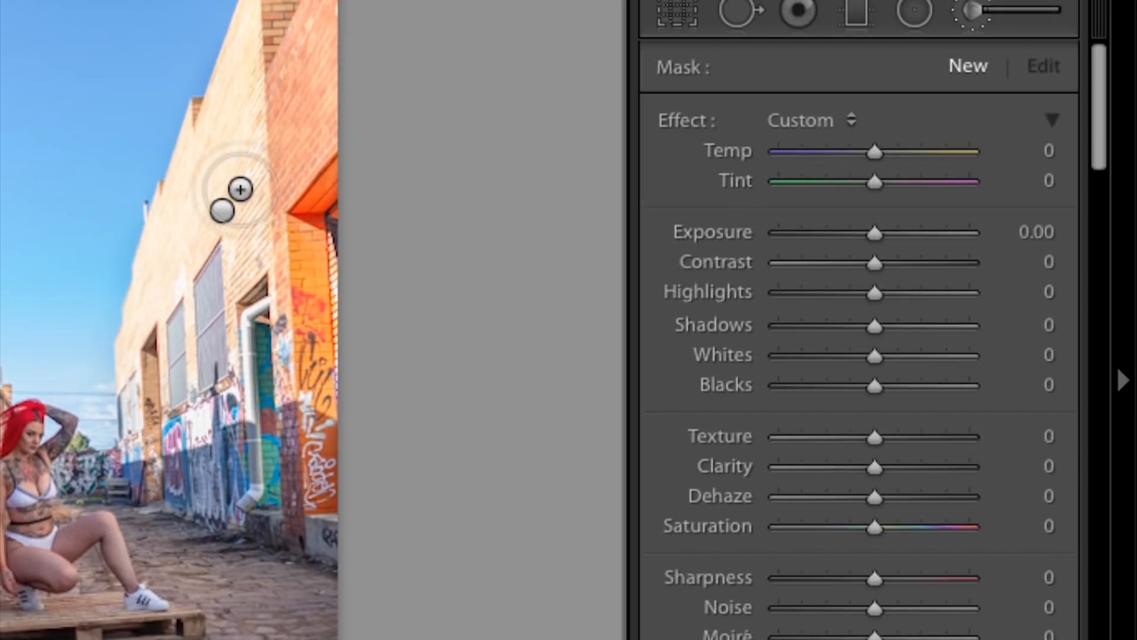
scroll(225, 171, down, 5)
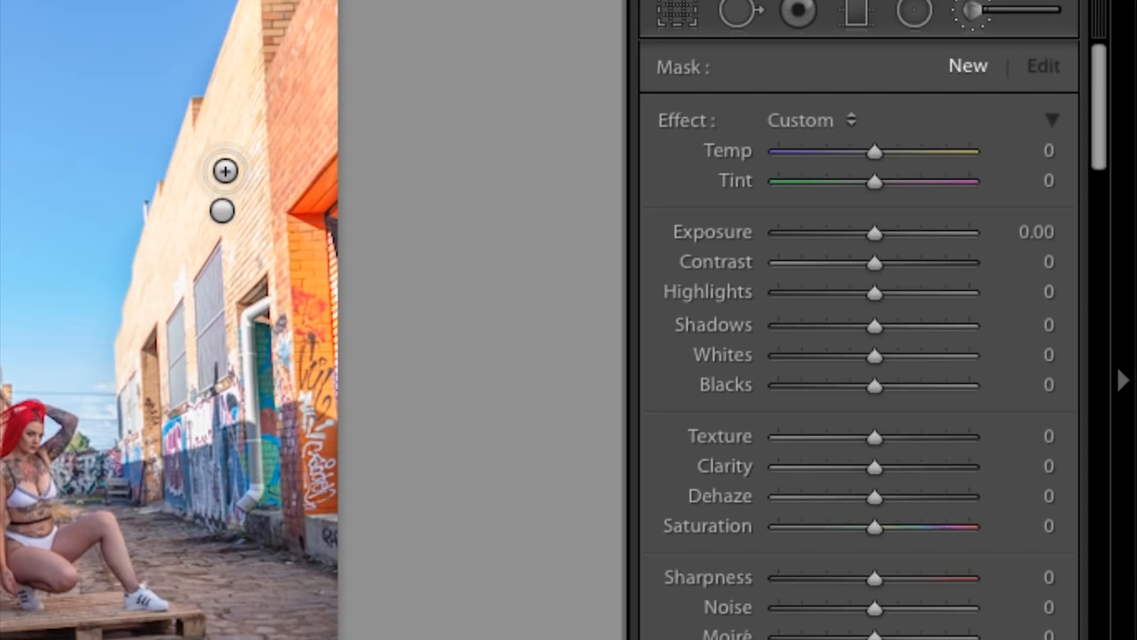
click(1033, 228)
text(-0.2)
key(Return)
key(Down)
key(Return)
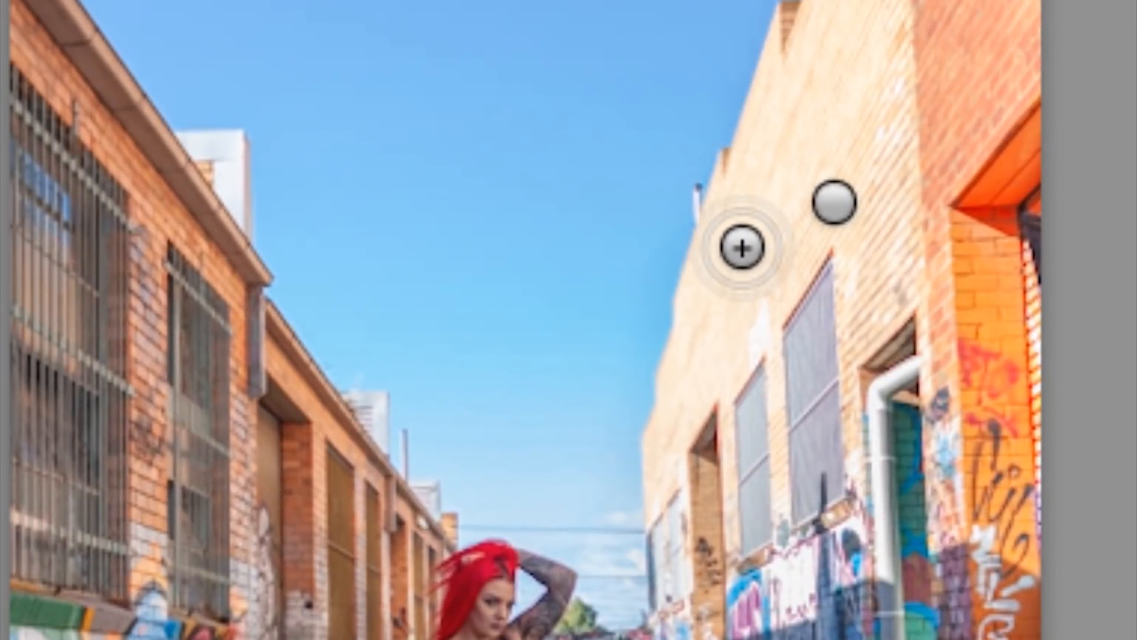
mouse_move(733, 262)
mouse_down()
mouse_move(684, 417)
mouse_move(698, 474)
mouse_move(761, 471)
mouse_move(806, 574)
mouse_move(853, 477)
mouse_move(741, 360)
mouse_move(820, 94)
mouse_move(876, 1)
mouse_move(896, 304)
mouse_move(921, 34)
mouse_move(1016, 8)
mouse_move(888, 76)
mouse_move(784, 208)
mouse_move(718, 338)
mouse_move(703, 552)
mouse_move(789, 616)
mouse_move(926, 469)
mouse_move(812, 596)
mouse_move(749, 356)
mouse_move(778, 218)
mouse_move(777, 262)
mouse_move(854, 74)
mouse_up()
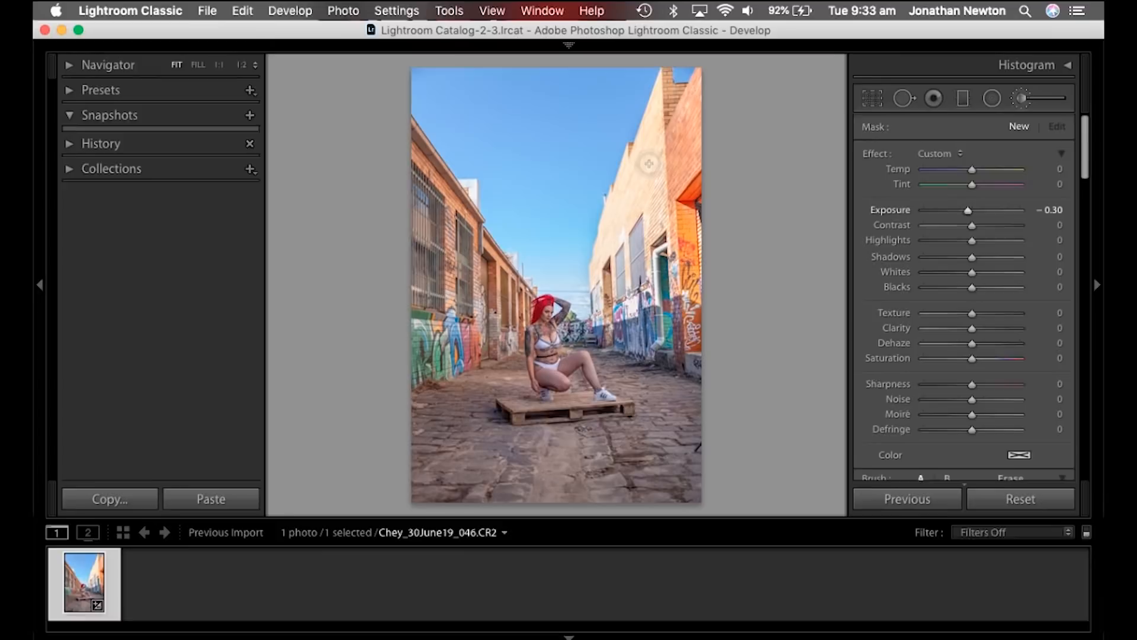
drag(649, 163, 667, 100)
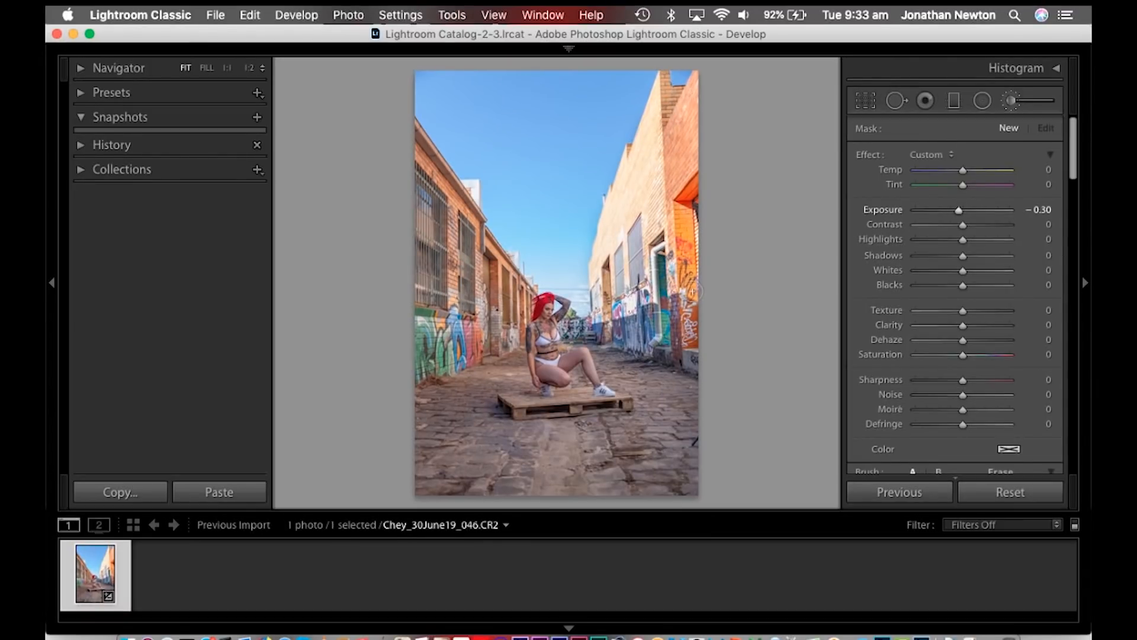
click(614, 216)
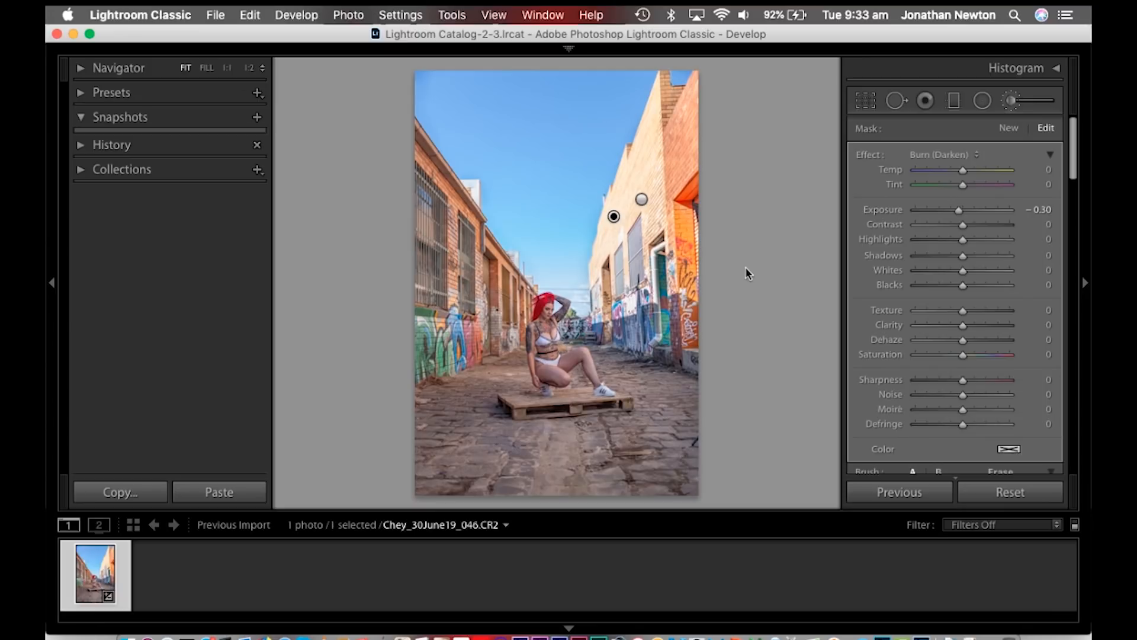
- Close the Adjustment Brush and compare the edited photo with its original version
scroll(984, 246, down, 3)
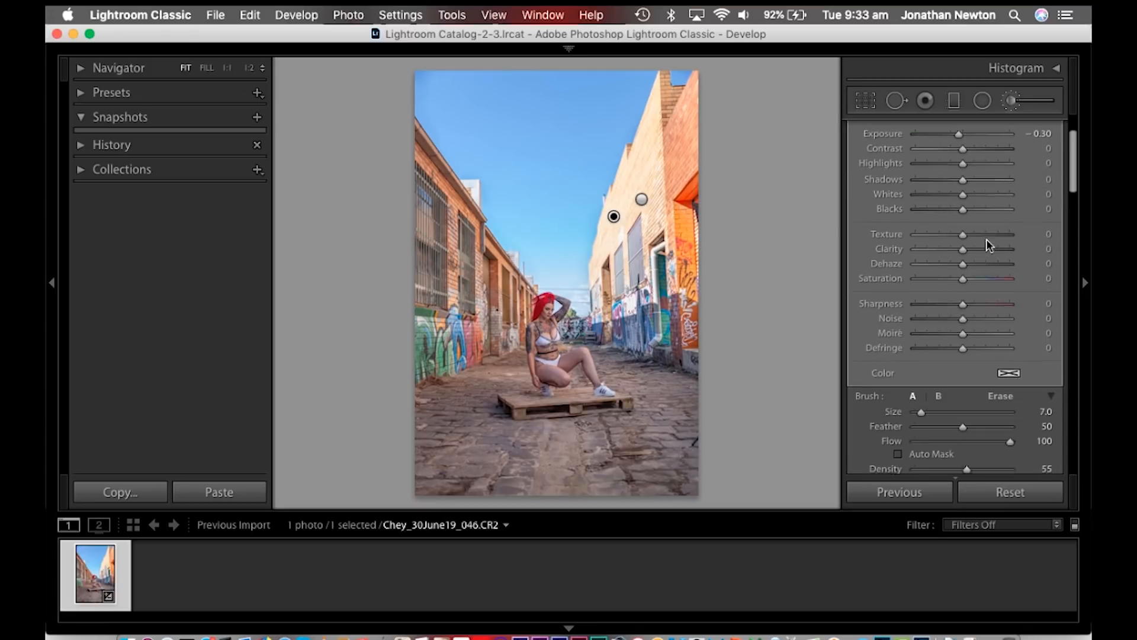
scroll(1016, 385, down, 3)
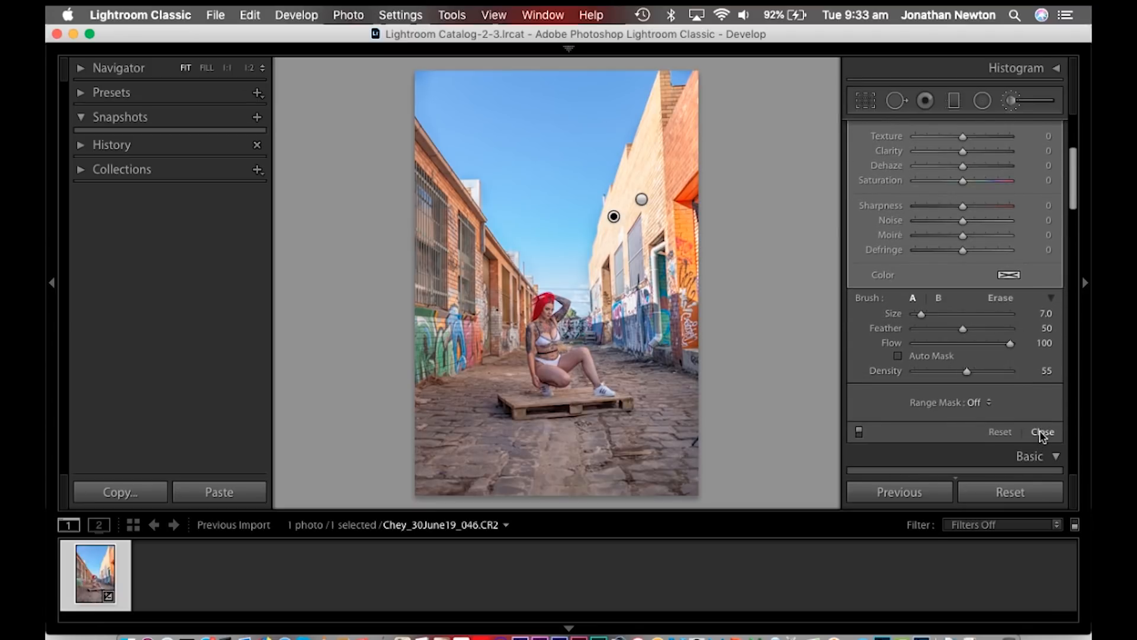
click(1040, 436)
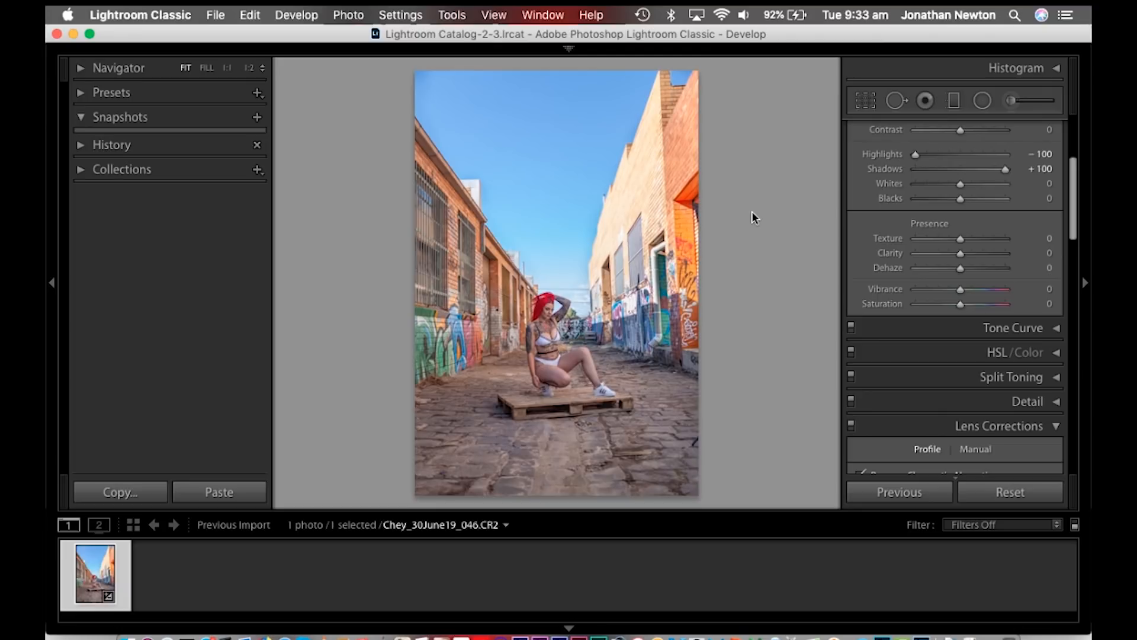
key(backslash)
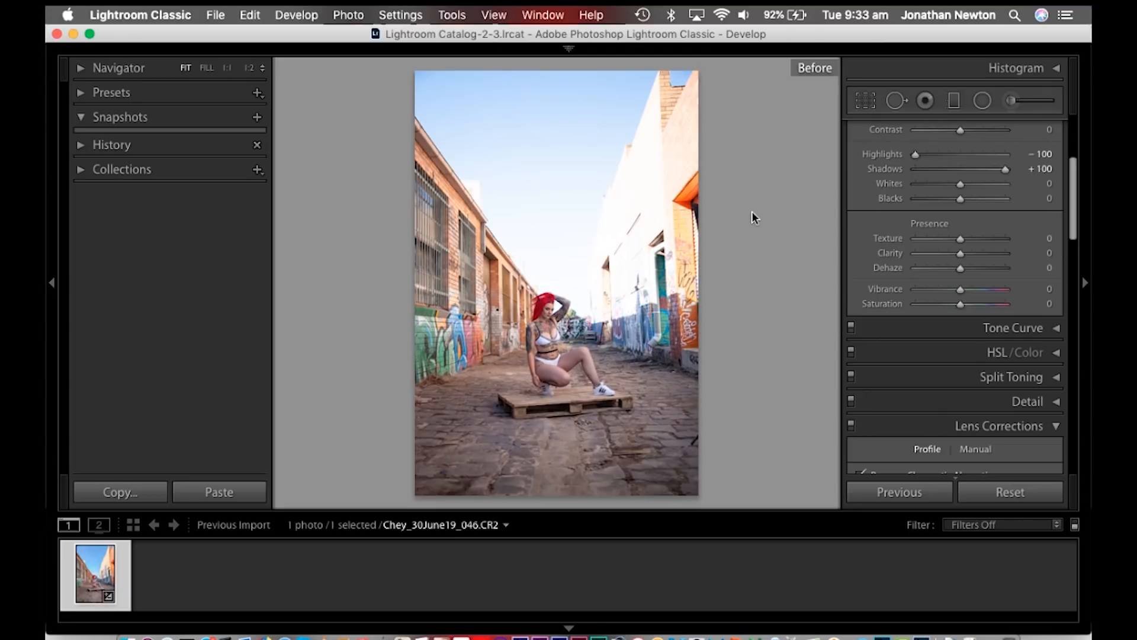
key(backslash)
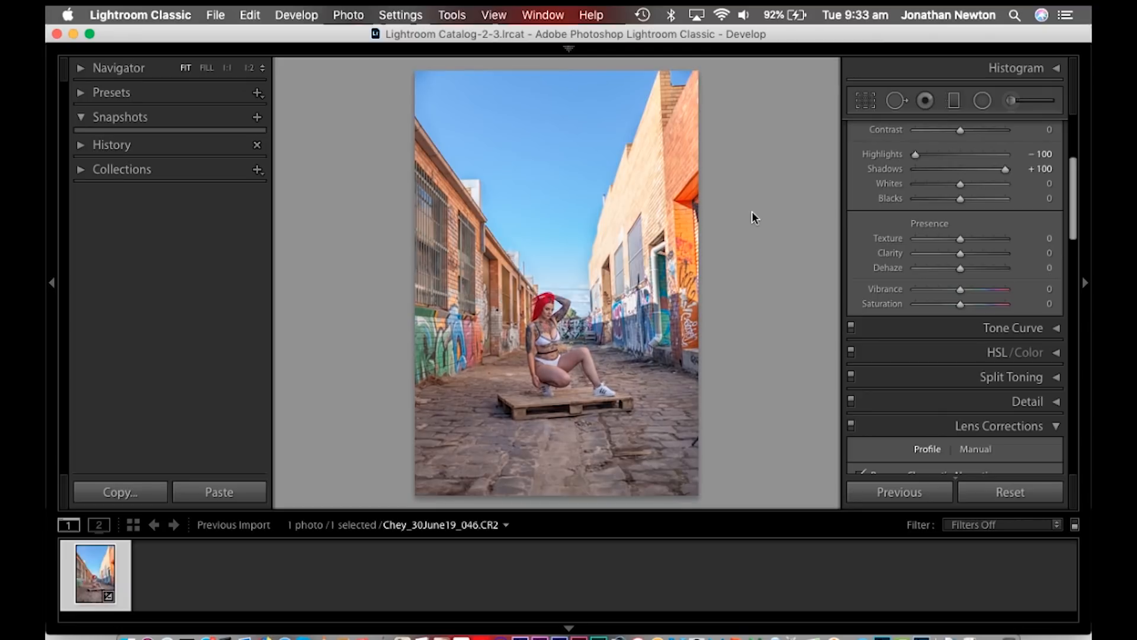
- Compare with the original version, and darken the sky using a downward Graduated Filter with all effects reset and exposure set to −0.60
key(backslash)
key(backslash)
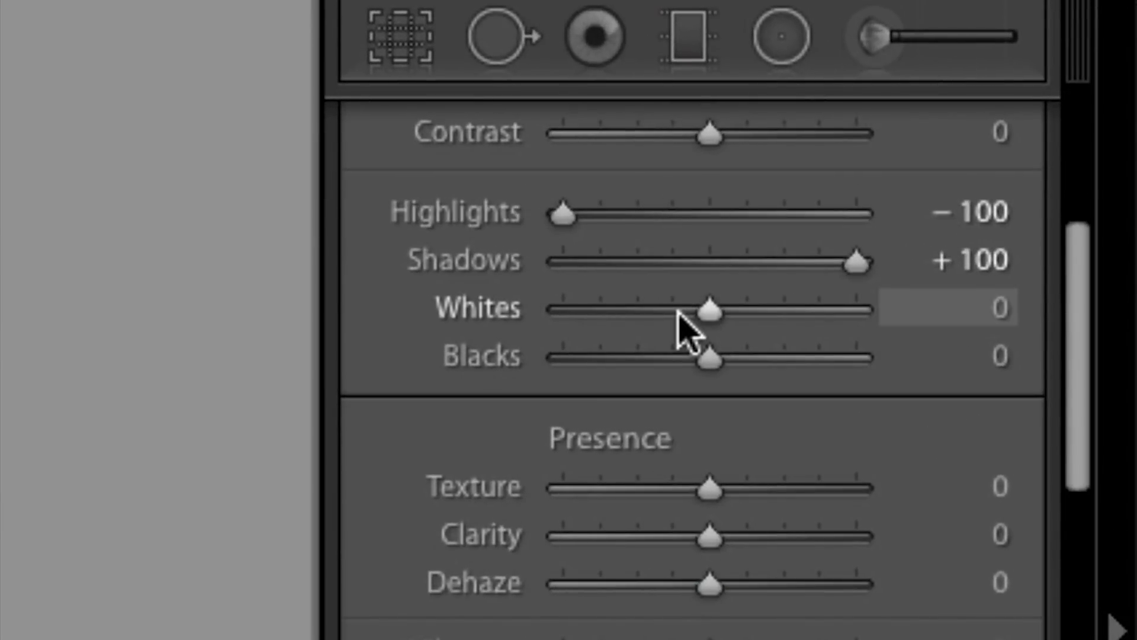
click(691, 35)
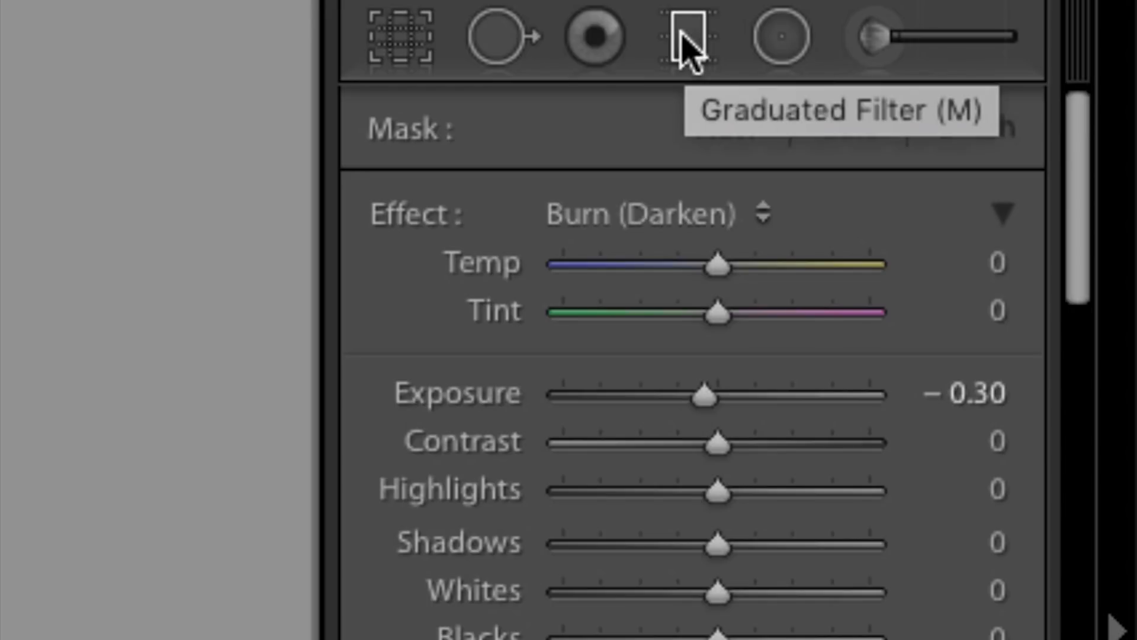
double_click(395, 217)
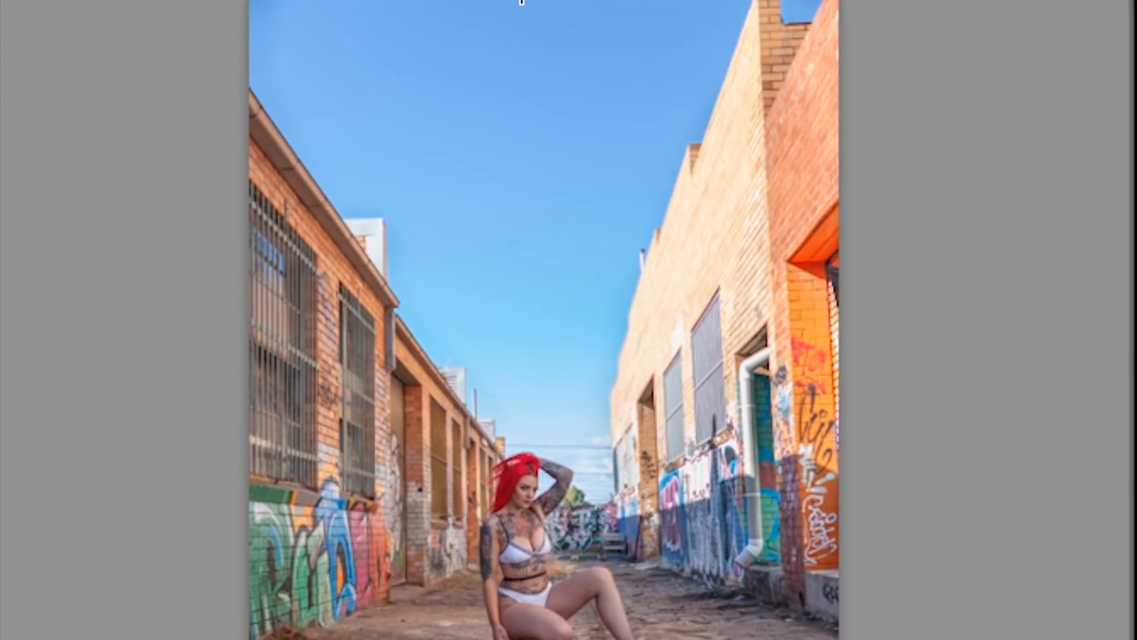
drag(522, 2, 516, 445)
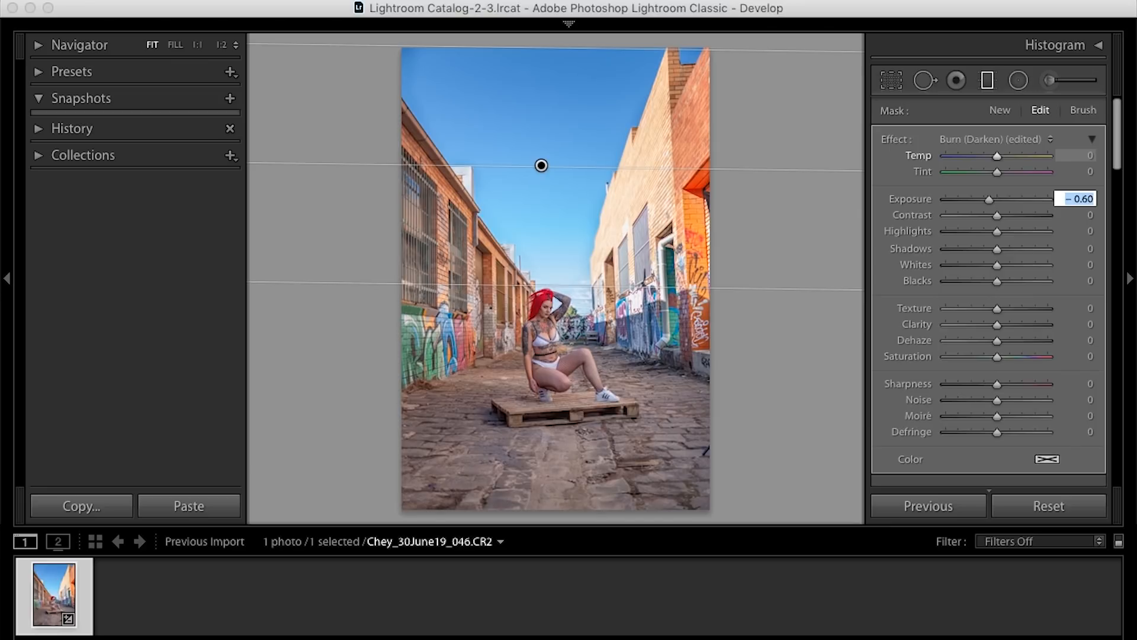
key(Return)
scroll(1041, 326, down, 1)
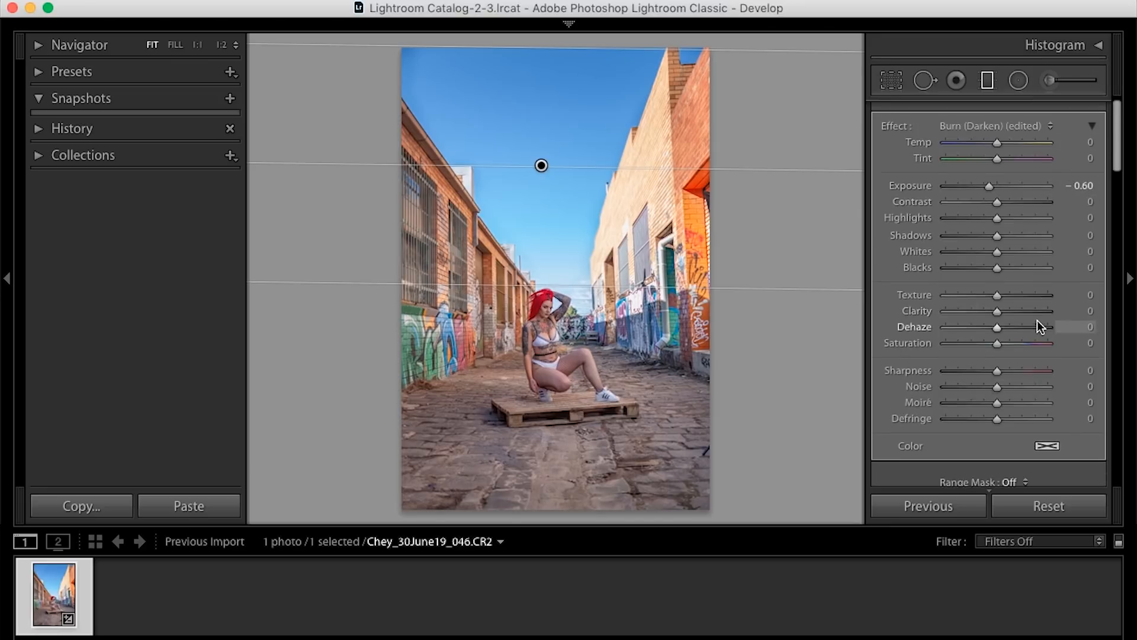
scroll(1041, 327, down, 5)
click(1083, 379)
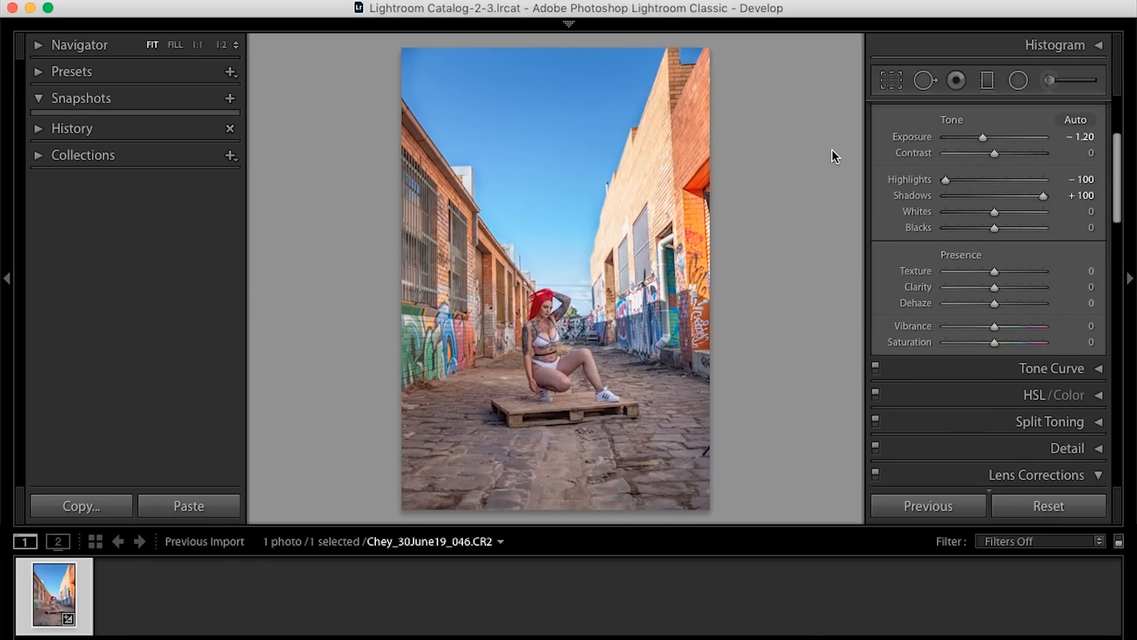
- Compare the edited photo with its original version, including in the side-by-side before/after view
key(backslash)
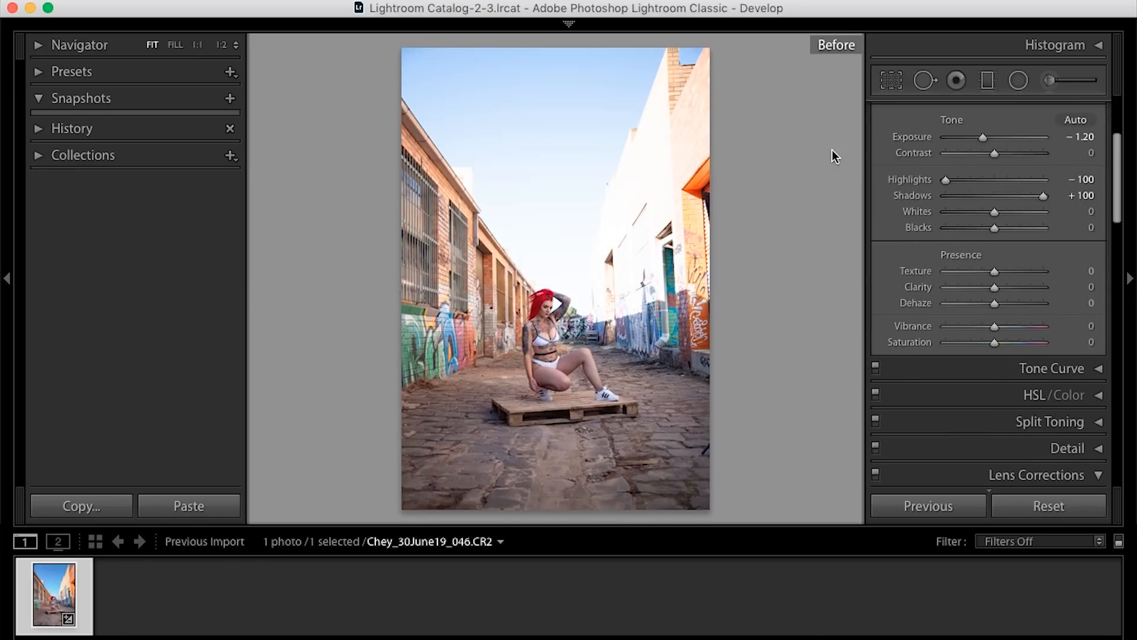
key(backslash)
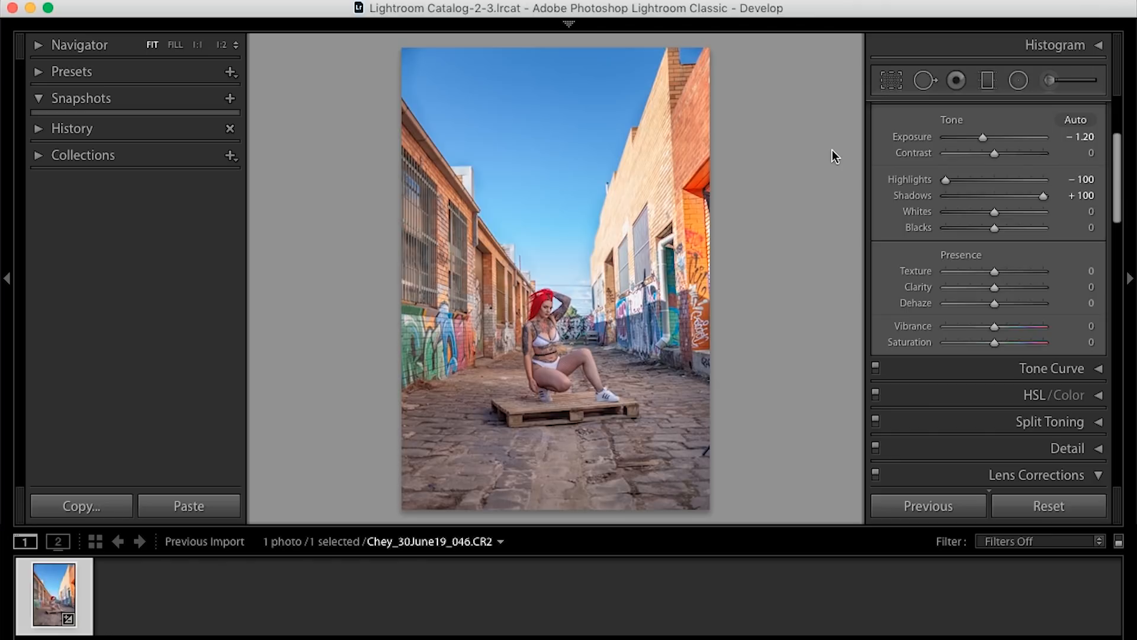
key(backslash)
key(backslash)
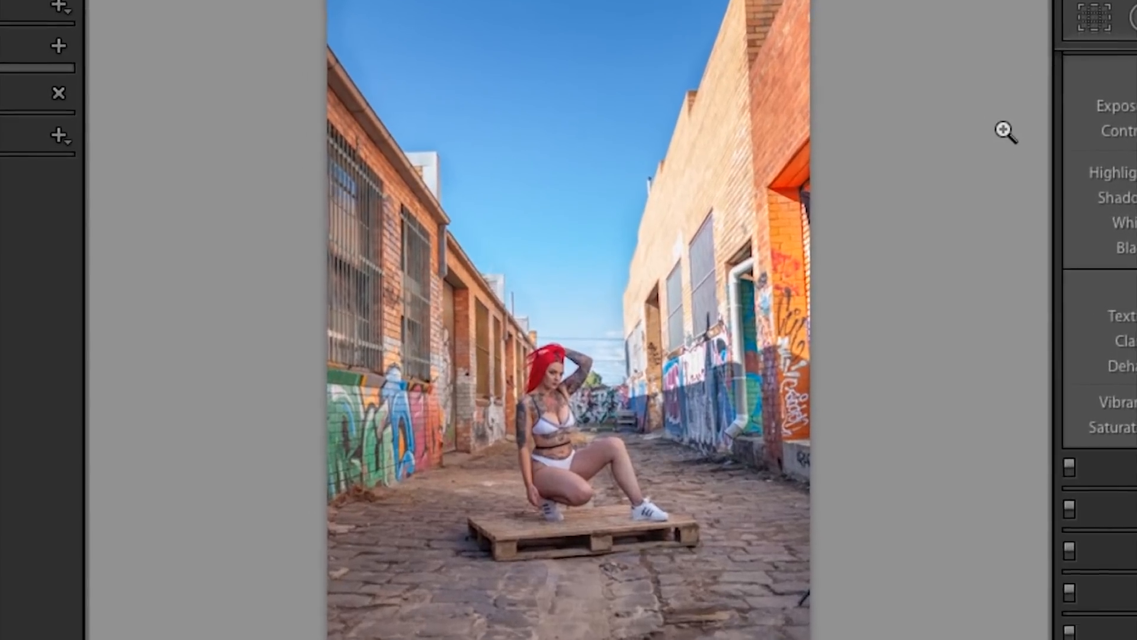
key(y)
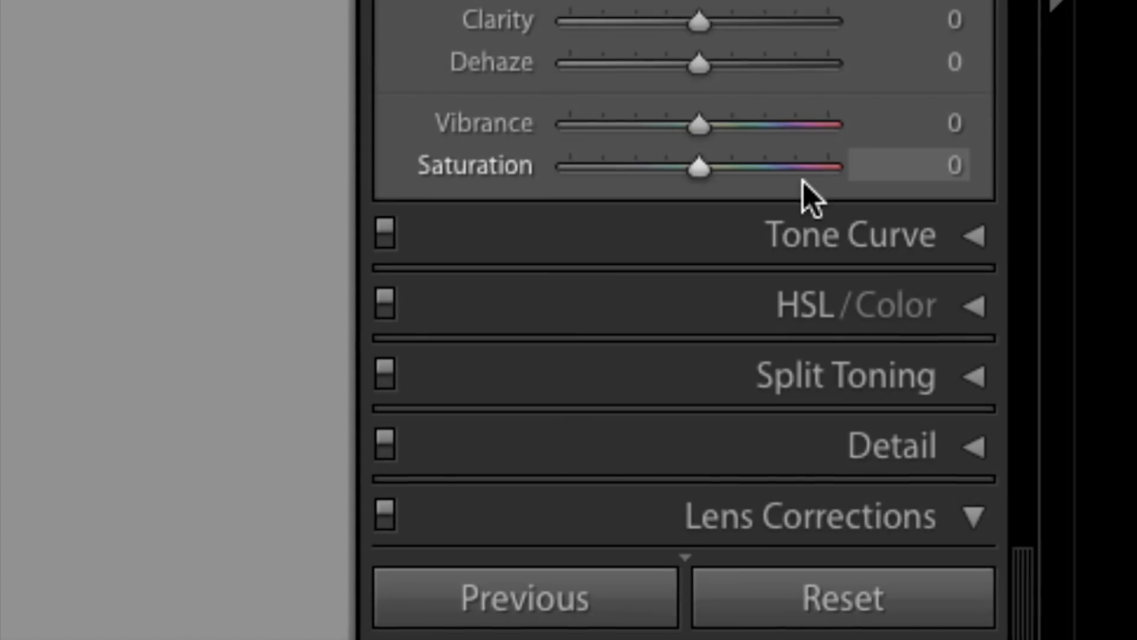
- Enable Constrain Crop for the perspective transform and activate Guided Upright
scroll(801, 195, down, 10)
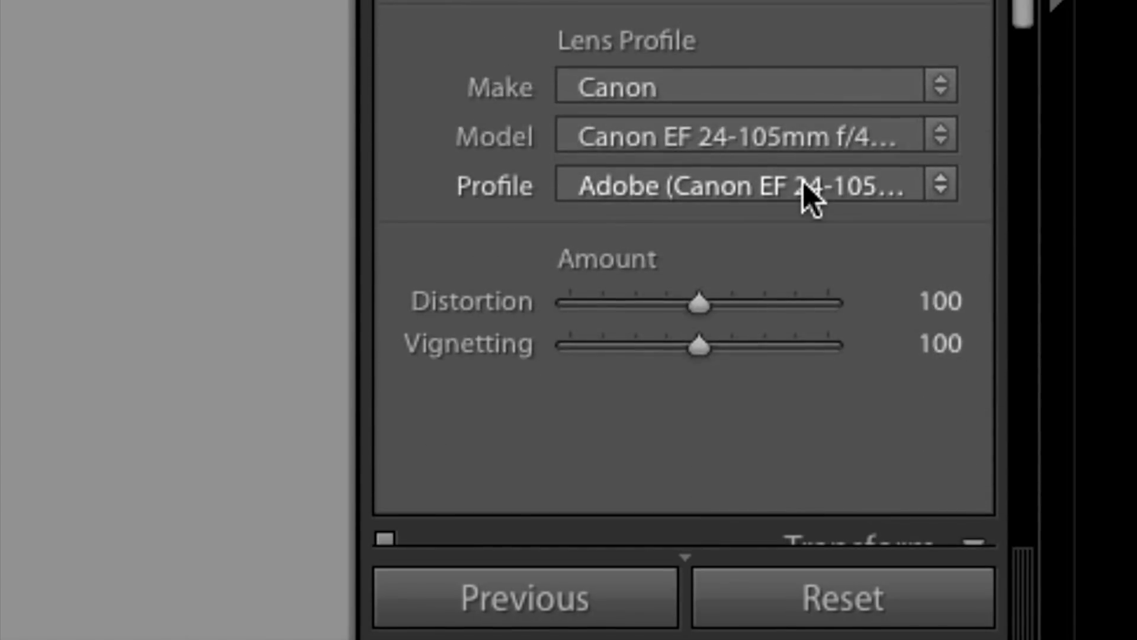
scroll(802, 195, down, 15)
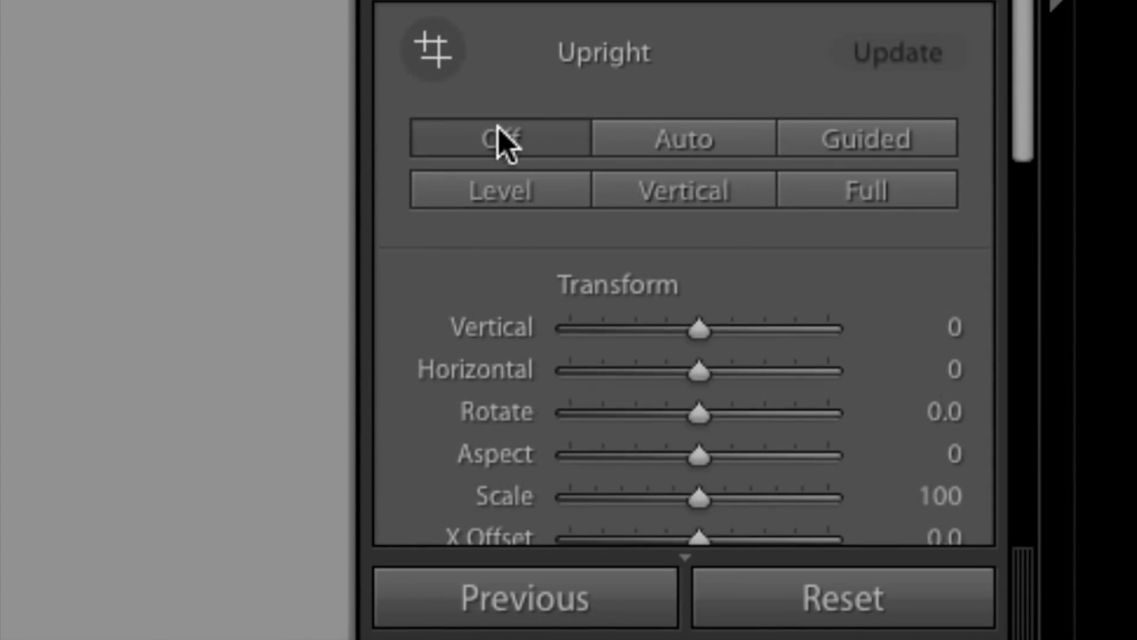
scroll(762, 158, down, 8)
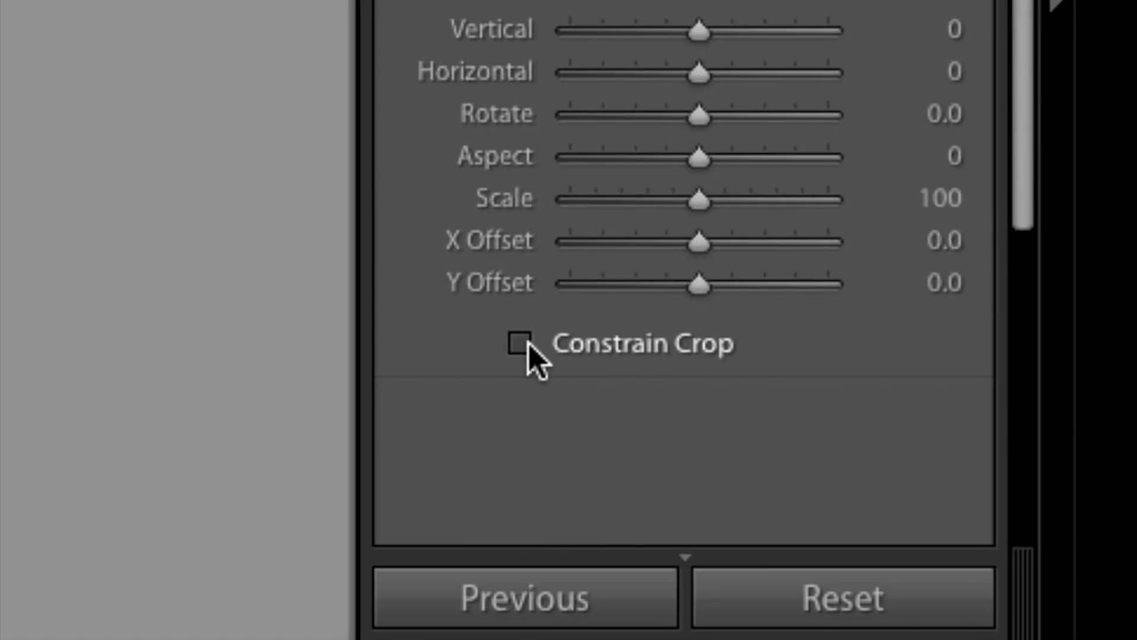
scroll(634, 335, up, 5)
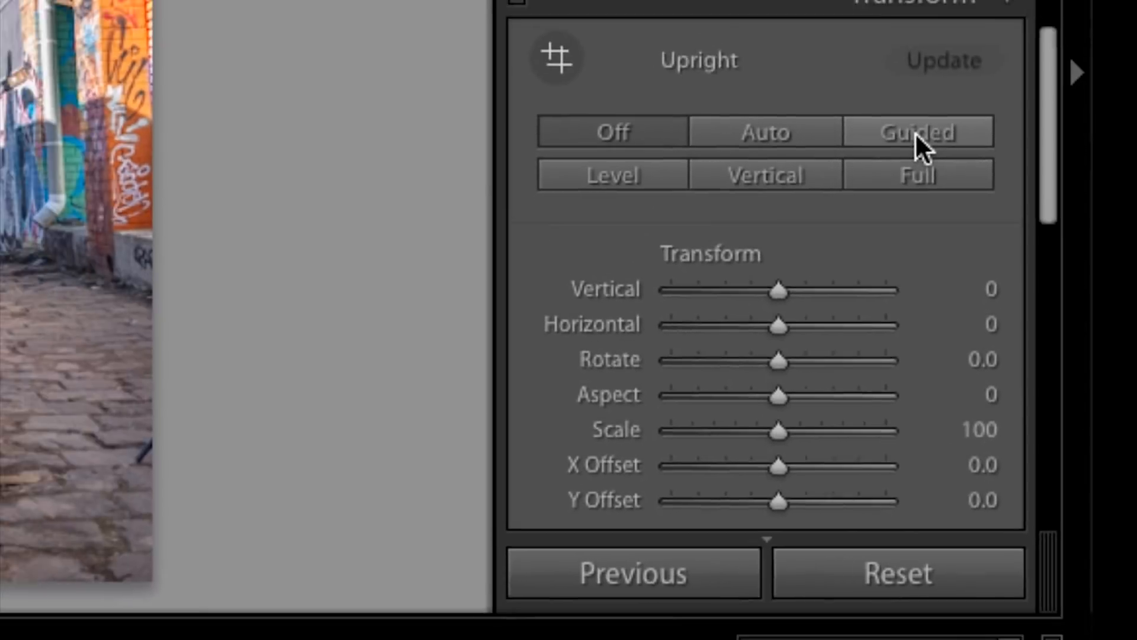
click(868, 80)
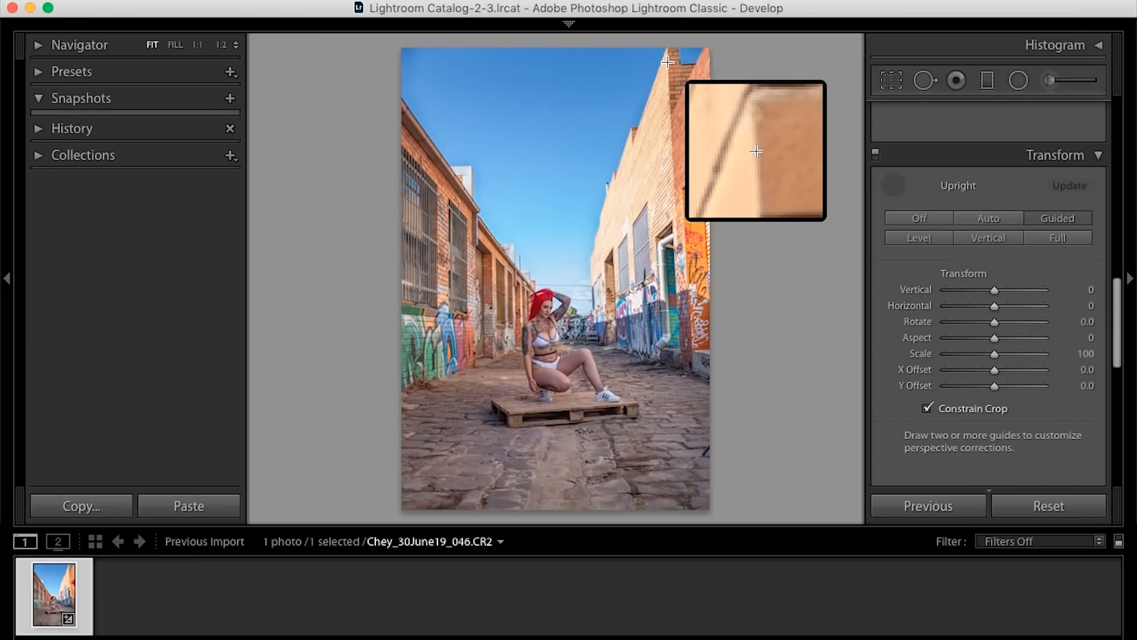
- Draw vertical guides along the right-hand building's corner and the left barred window's edge, and compare before and after
drag(667, 62, 675, 278)
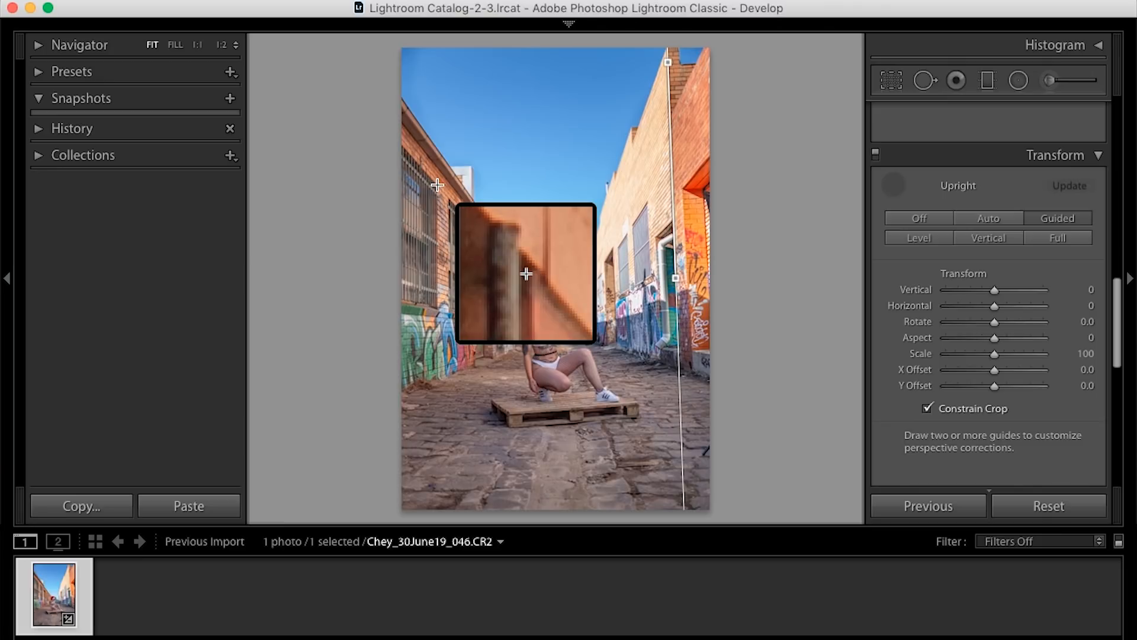
drag(437, 185, 437, 288)
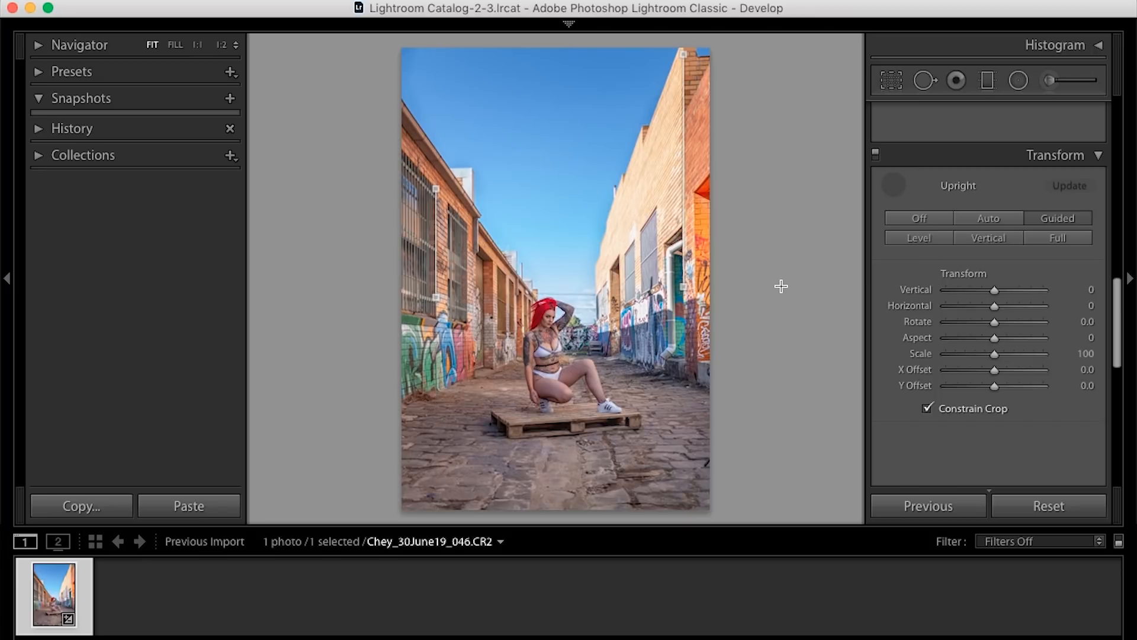
key(y)
key(super+1)
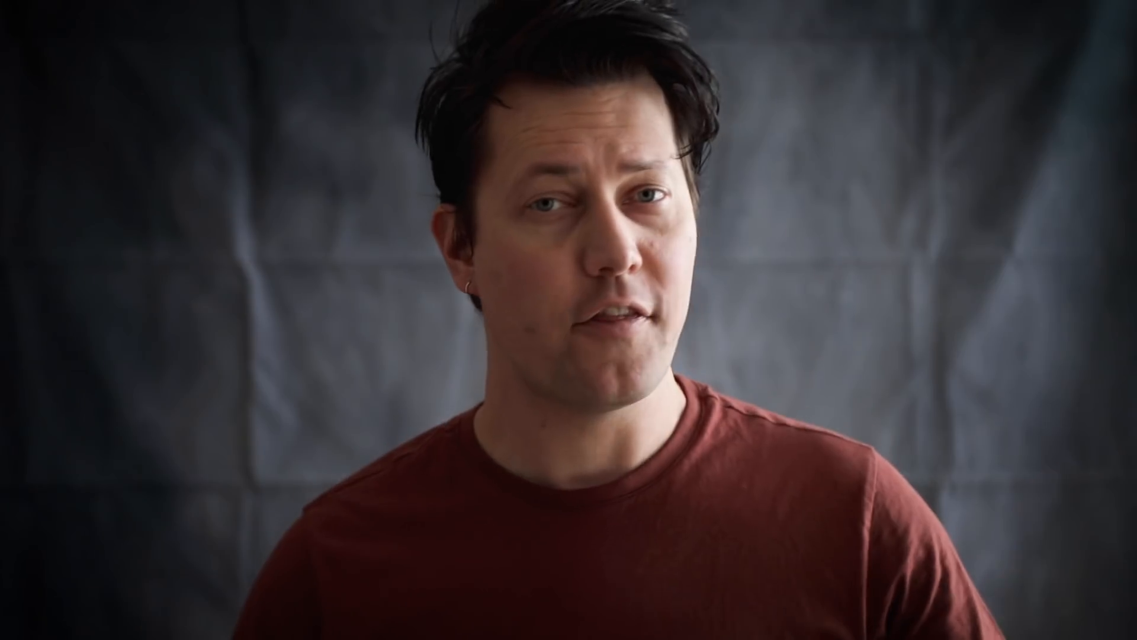